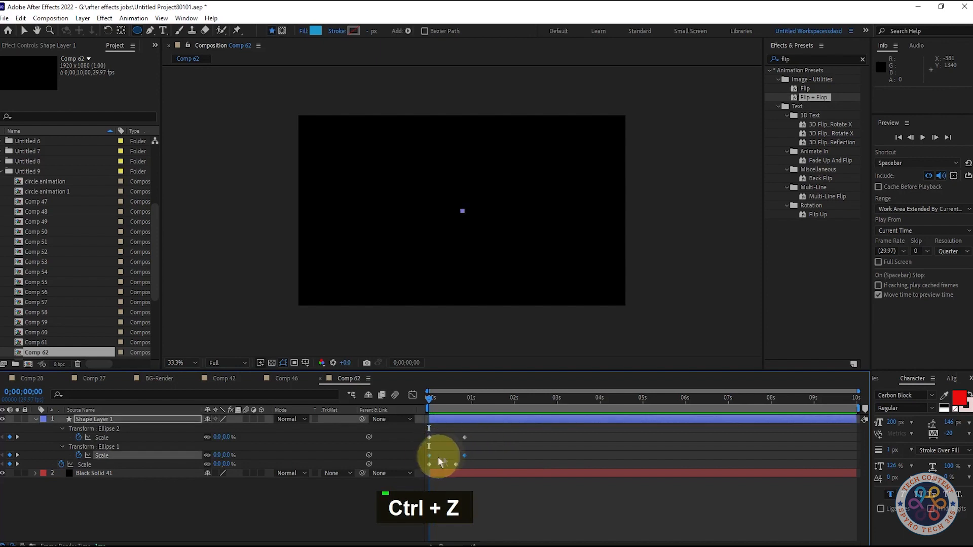
Delay Ellipse 1's Scale keyframes so the first one sits about 5 frames in, and preview the ring.
drag(429, 400, 448, 407)
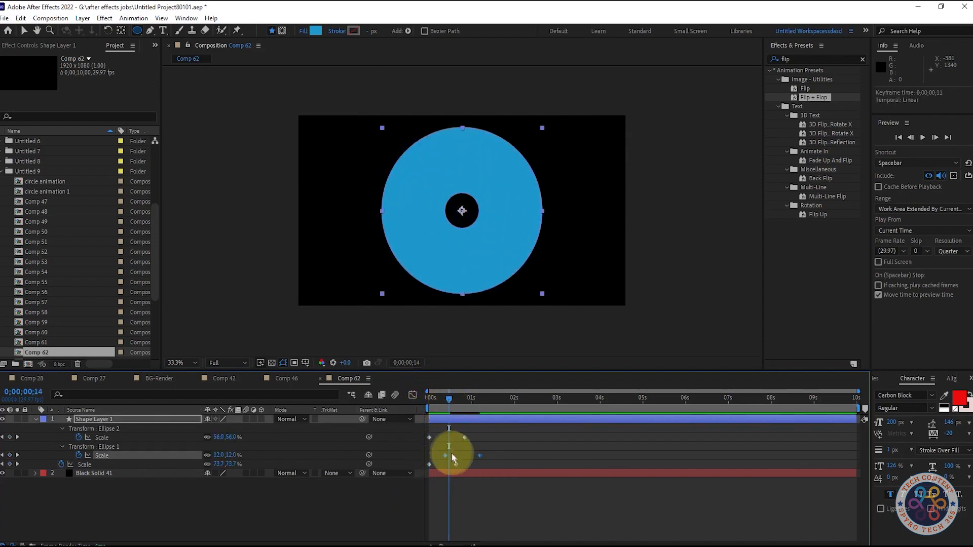
drag(445, 456, 437, 455)
drag(448, 402, 412, 397)
key(space)
Move the end Scale keyframes of Ellipse 1 and Ellipse 2 earlier, to about frames 25 and 19, and preview.
key(space)
drag(512, 409, 459, 402)
click(479, 456)
drag(479, 457, 466, 458)
mouse_move(463, 401)
mouse_down()
mouse_move(428, 401)
mouse_move(448, 405)
mouse_up()
key(space)
key(space)
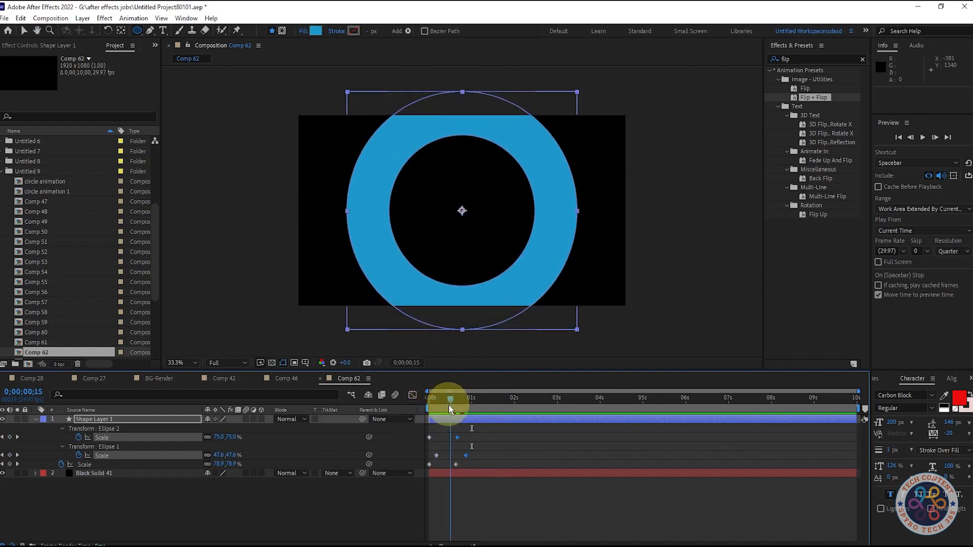
Move the shape layer's own end Scale keyframe earlier, to about frame 15, and play back the result.
key(v)
drag(451, 397, 481, 403)
key(space)
key(space)
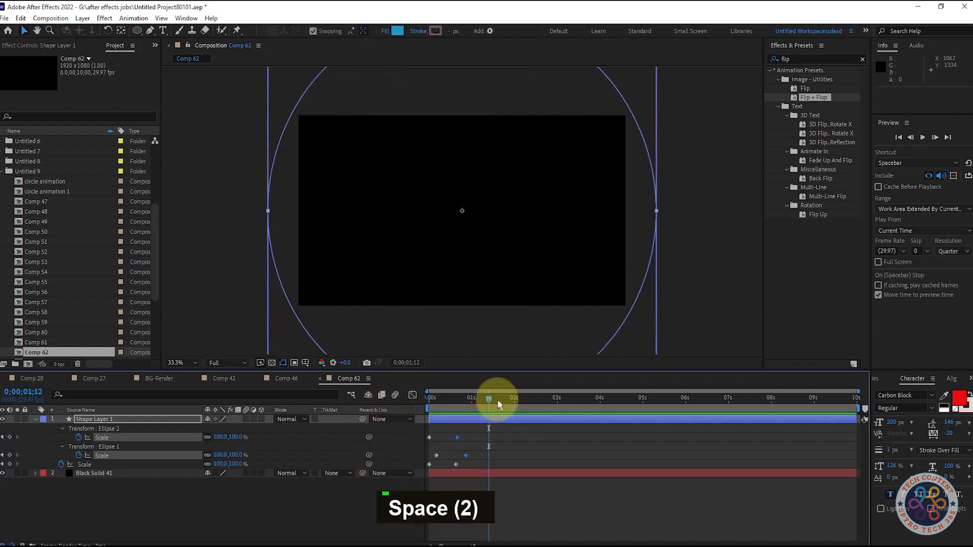
drag(456, 464, 450, 464)
drag(489, 400, 428, 401)
key(space)
key(space)
Shift both ellipses' end Scale keyframes earlier, to about frame 16 for Ellipse 2 and frame 21 for Ellipse 1.
drag(477, 430, 460, 456)
drag(490, 398, 447, 401)
drag(461, 456, 464, 456)
click(485, 446)
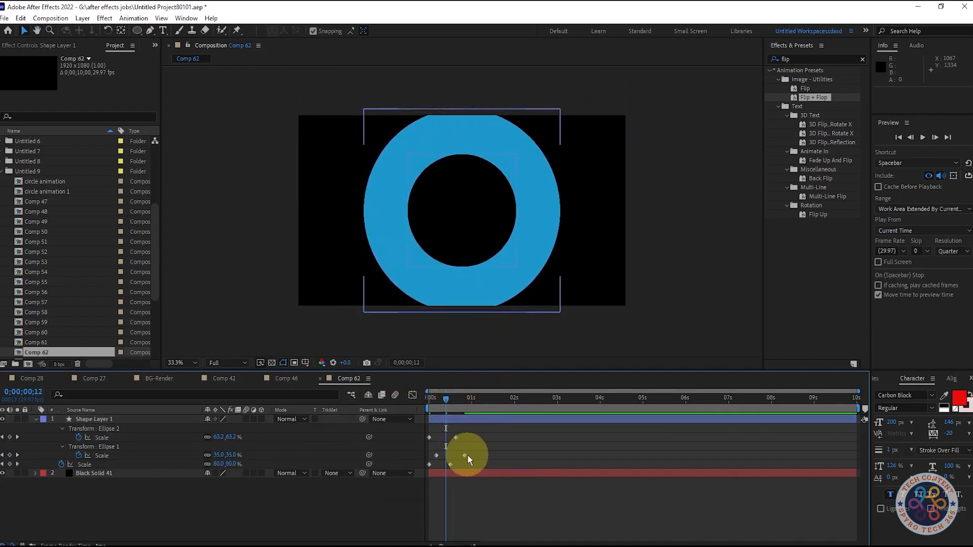
key(ctrl+z)
click(474, 456)
click(460, 455)
key(ctrl+z)
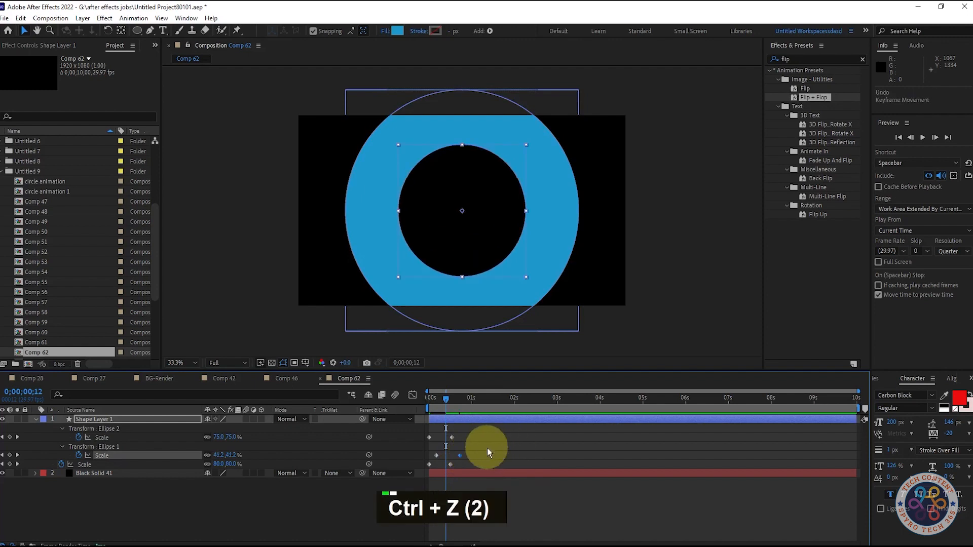
Nudge Ellipse 1's end Scale keyframe slightly earlier and preview the ring's expansion.
drag(461, 455, 459, 456)
key(space)
key(space)
drag(429, 403, 467, 403)
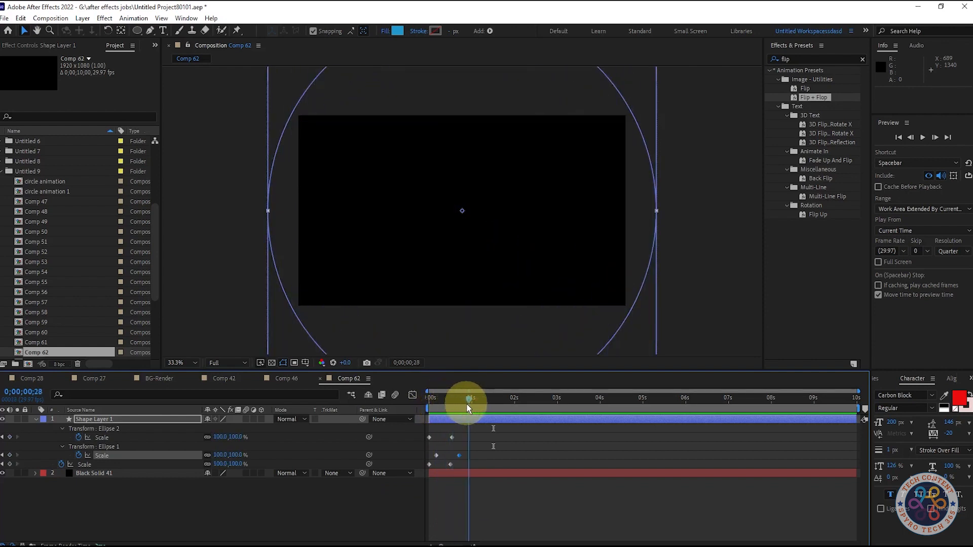
Collapse Shape Layer 1, duplicate it, and offset the copy to start at frame 2.
click(253, 503)
click(36, 419)
click(127, 419)
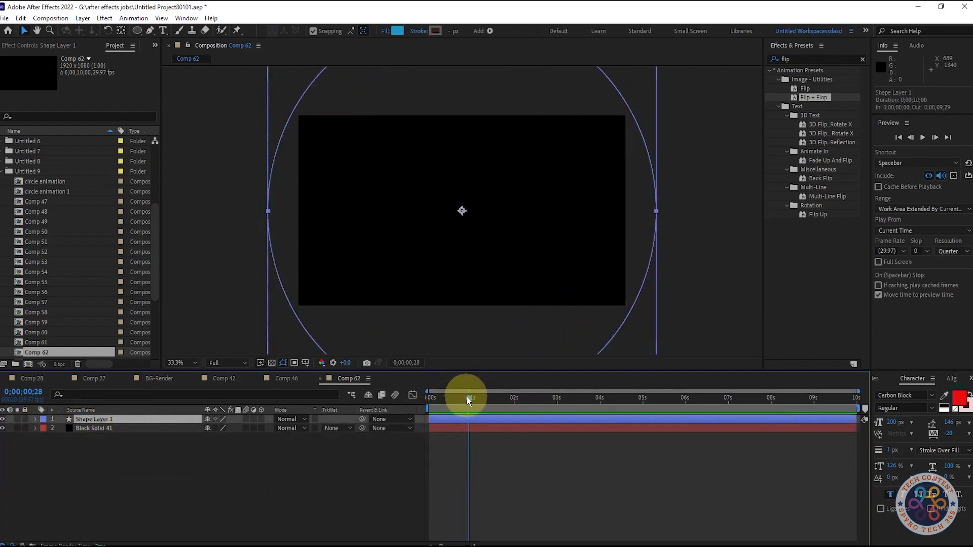
drag(467, 401, 445, 400)
key(ctrl+d)
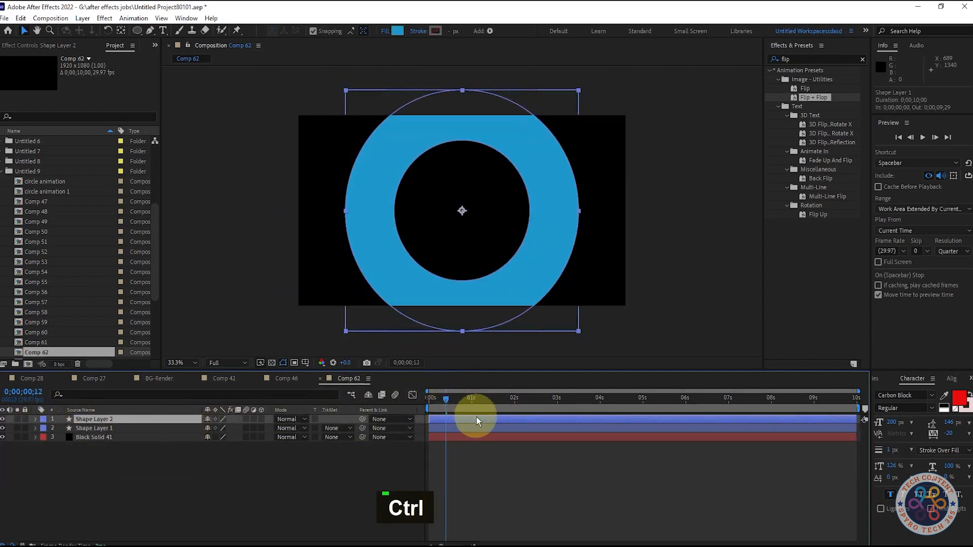
drag(476, 416, 478, 418)
Set Shape Layer 2's fill colour to yellow (CBC11E).
click(397, 31)
drag(277, 236, 276, 292)
click(370, 183)
Play back the opening frames to check the timing of the blue and yellow rings.
drag(447, 399, 434, 400)
key(shift)
key(shift)
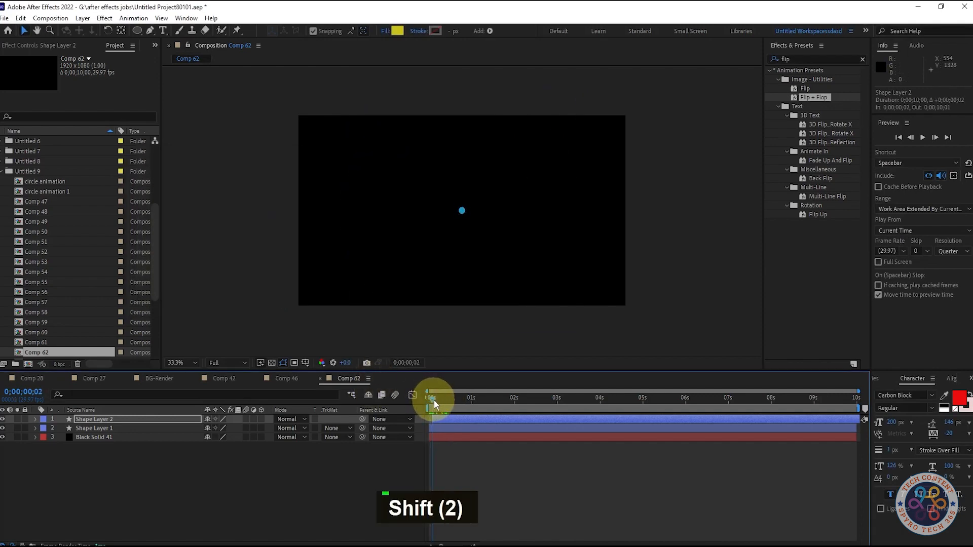
key(space)
key(space)
key(space)
key(space)
key(space)
key(space)
Duplicate Shape Layer 2 and offset the copy to start at frame 4.
drag(481, 398, 436, 401)
key(ctrl+d)
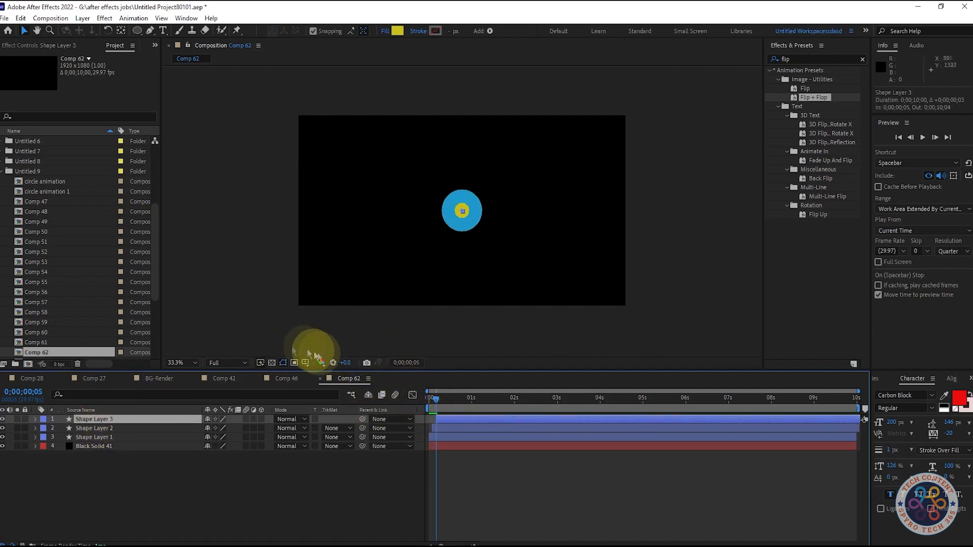
key(ctrl+Left)
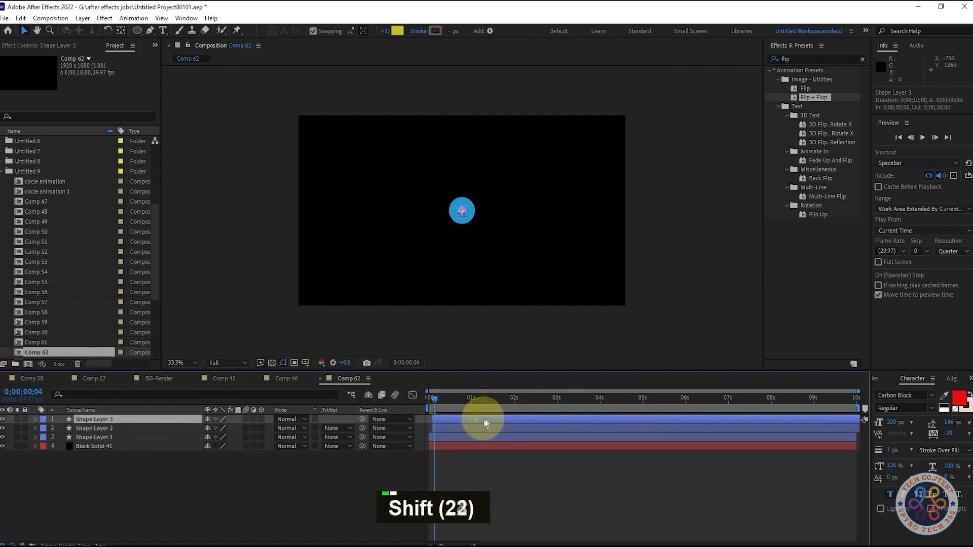
Change Shape Layer 3's fill colour to dark blue.
click(397, 31)
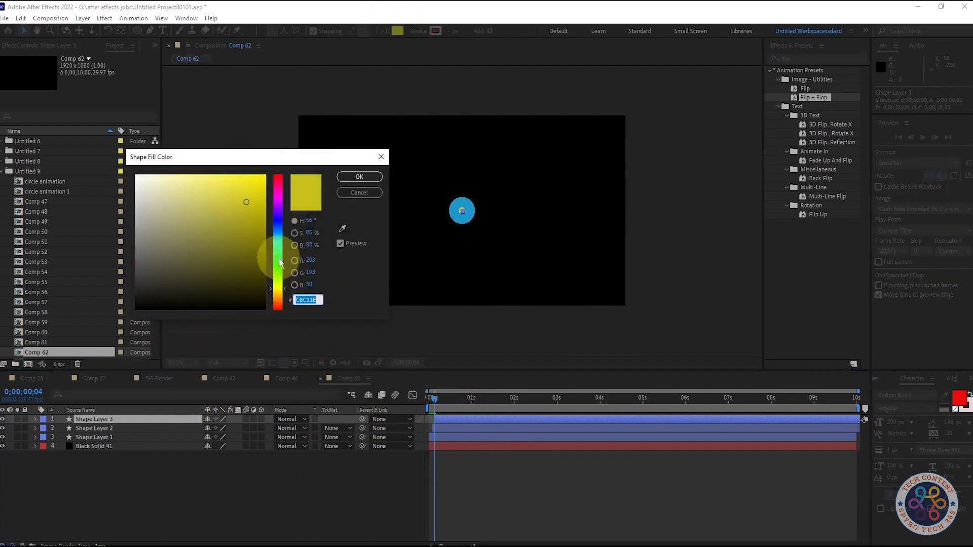
drag(276, 245, 275, 223)
click(359, 176)
Set the current time to frame 6, duplicate Shape Layer 3, and start the copy at that frame.
click(445, 398)
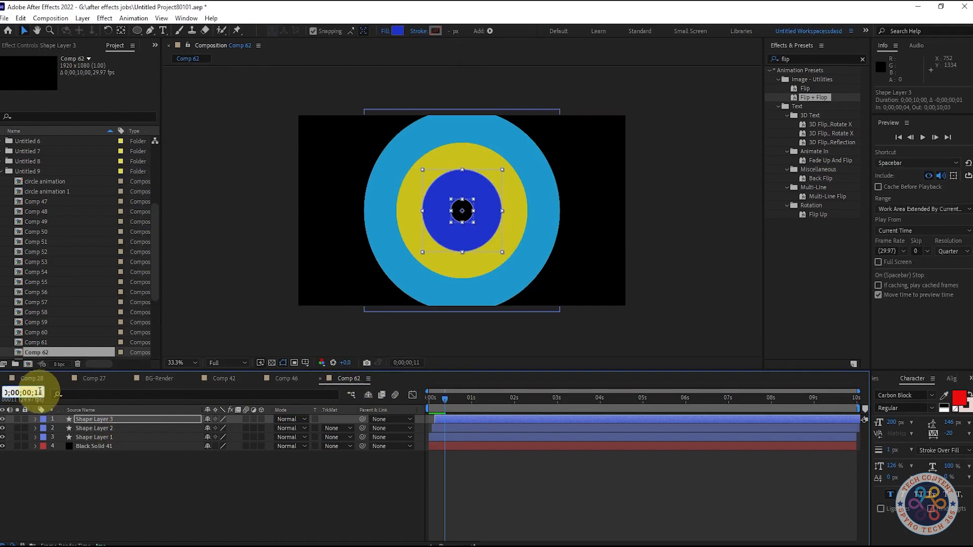
key(BackSpace)
key(BackSpace)
text(6)
key(Return)
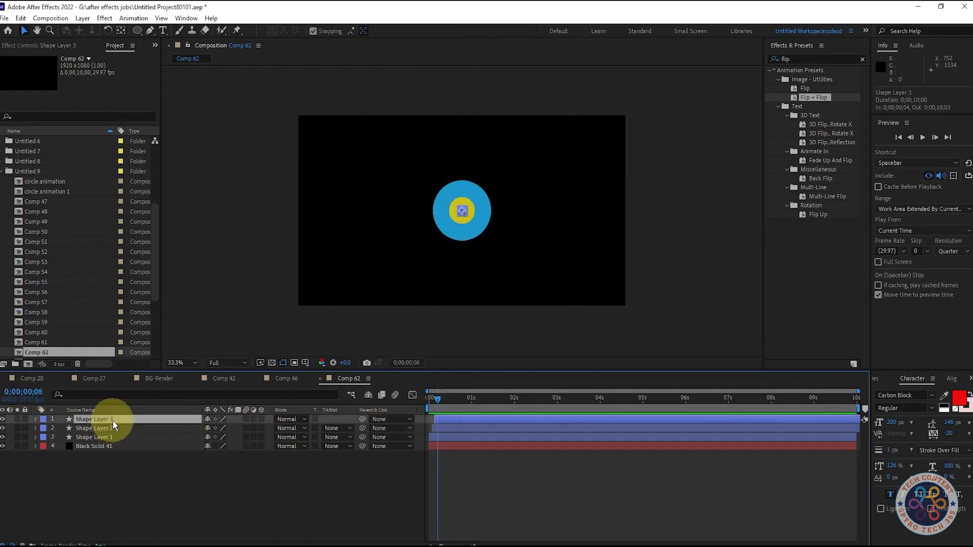
key(ctrl+d)
drag(447, 420, 449, 420)
Change Shape Layer 4's fill colour to bright red (FD2603).
click(440, 398)
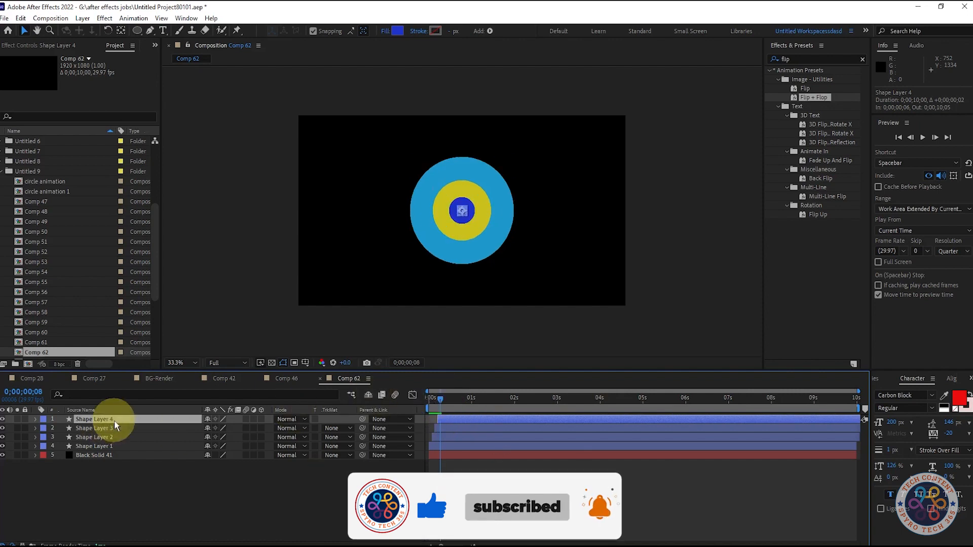
click(397, 30)
click(278, 182)
click(278, 304)
click(257, 178)
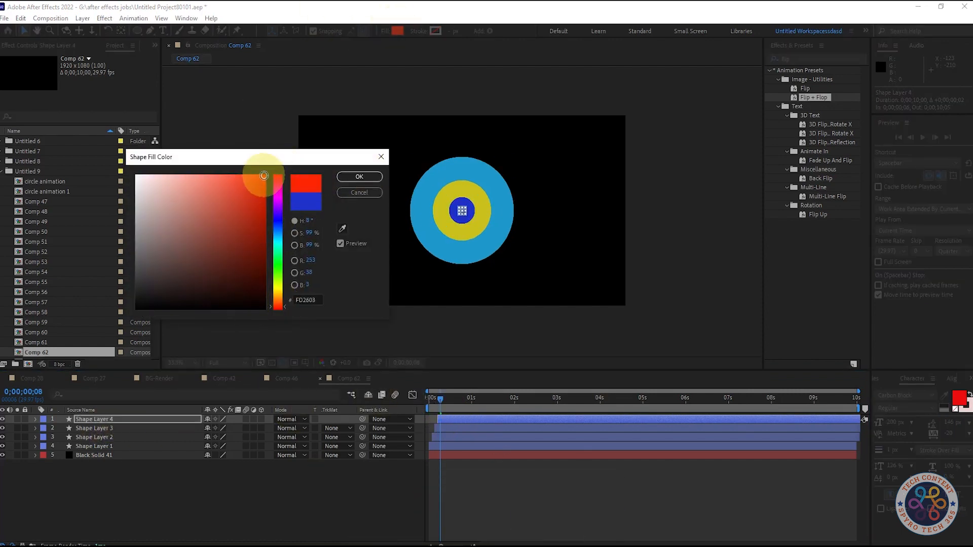
click(361, 178)
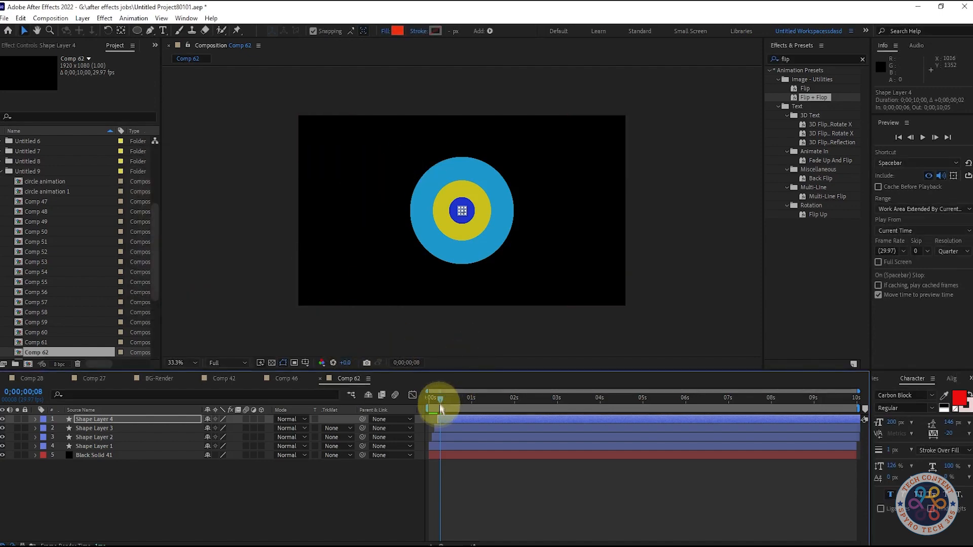
Duplicate Shape Layer 4, set the current time to frame 8, and start the copy there.
drag(439, 401, 450, 402)
click(163, 419)
key(ctrl+d)
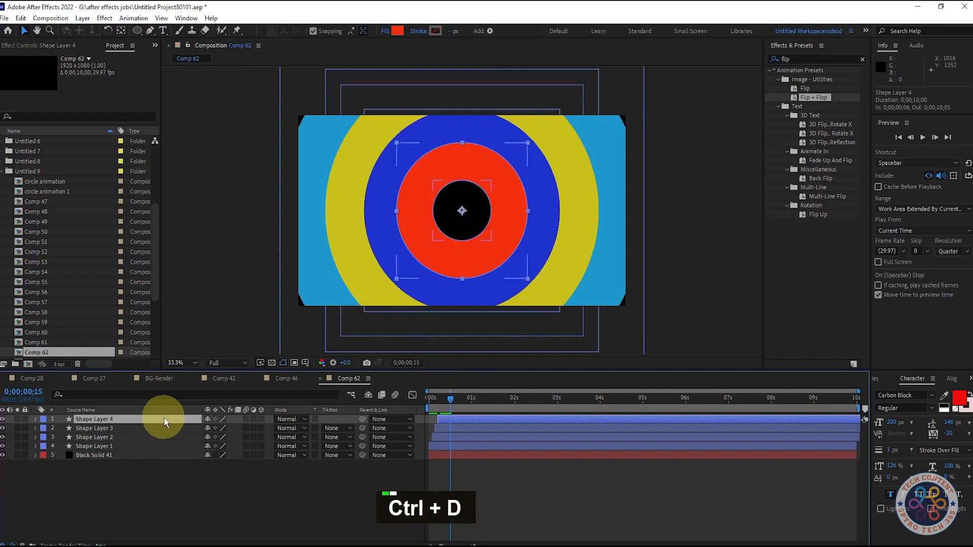
click(51, 394)
key(BackSpace)
key(BackSpace)
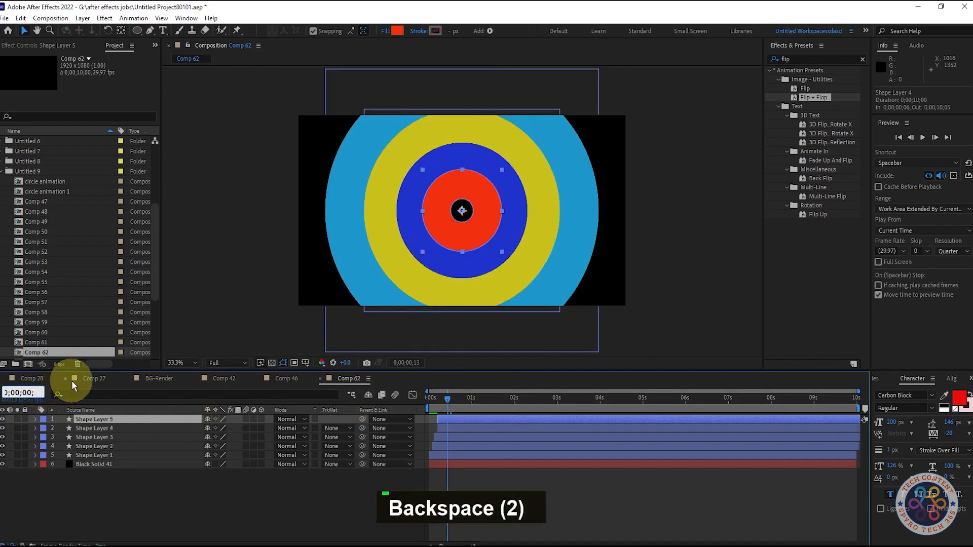
text(8)
click(116, 502)
click(467, 422)
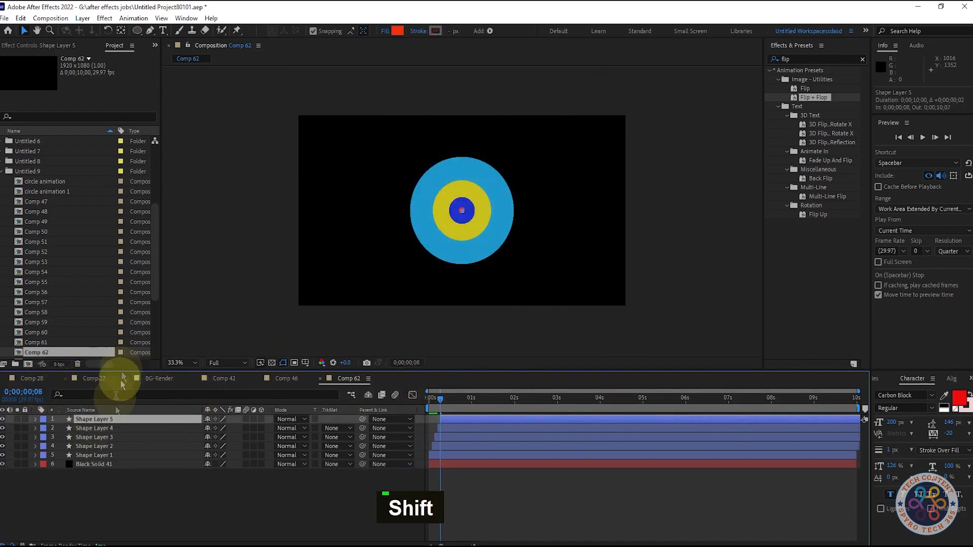
Change Shape Layer 5's fill colour to near white.
click(397, 31)
click(136, 172)
click(358, 169)
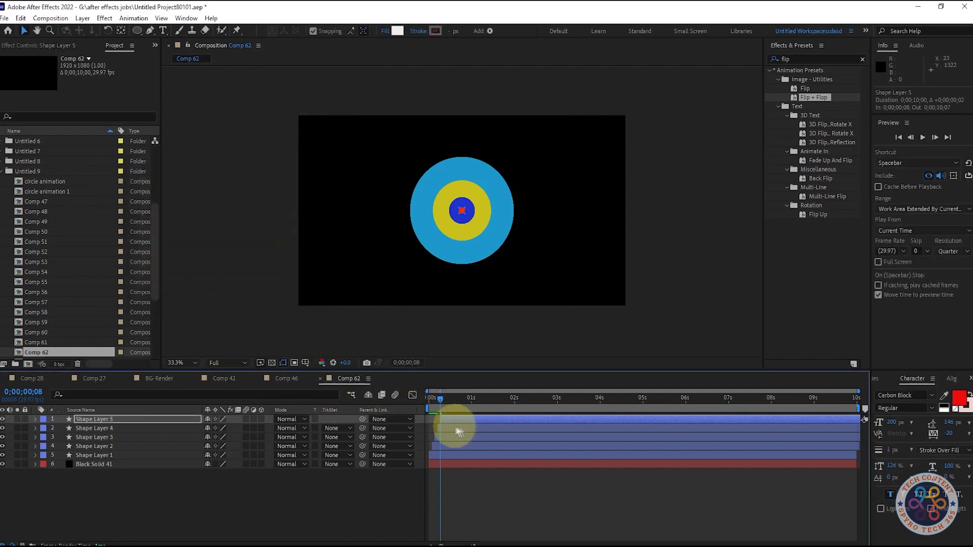
Duplicate Shape Layer 5 and offset the copy to start at frame 10.
drag(441, 403, 446, 402)
key(ctrl+d)
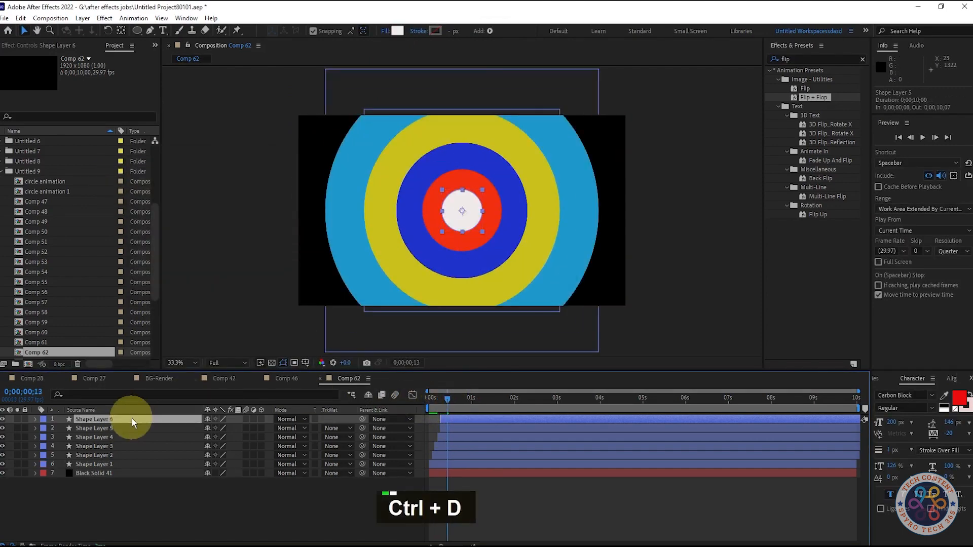
mouse_move(44, 394)
mouse_down()
mouse_move(30, 395)
mouse_move(42, 398)
mouse_up()
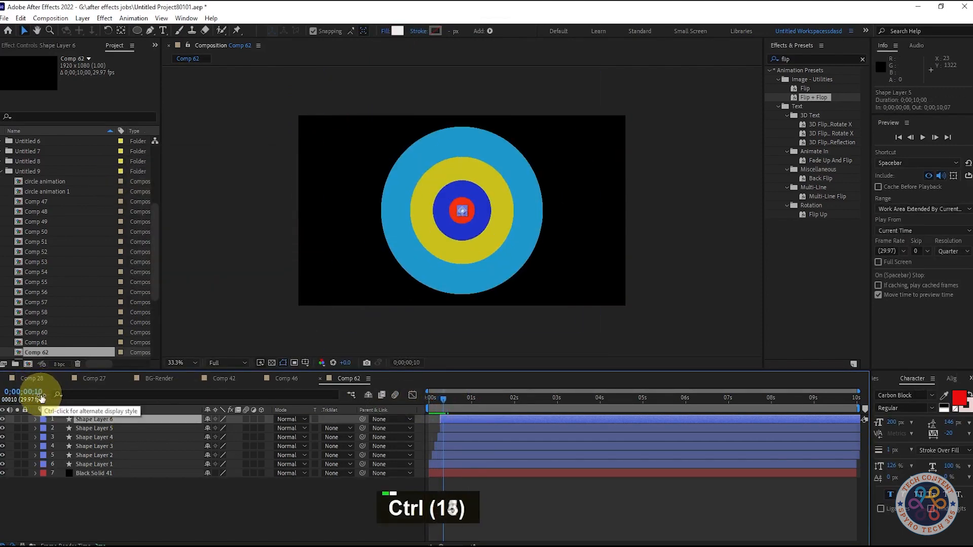
drag(475, 420, 476, 420)
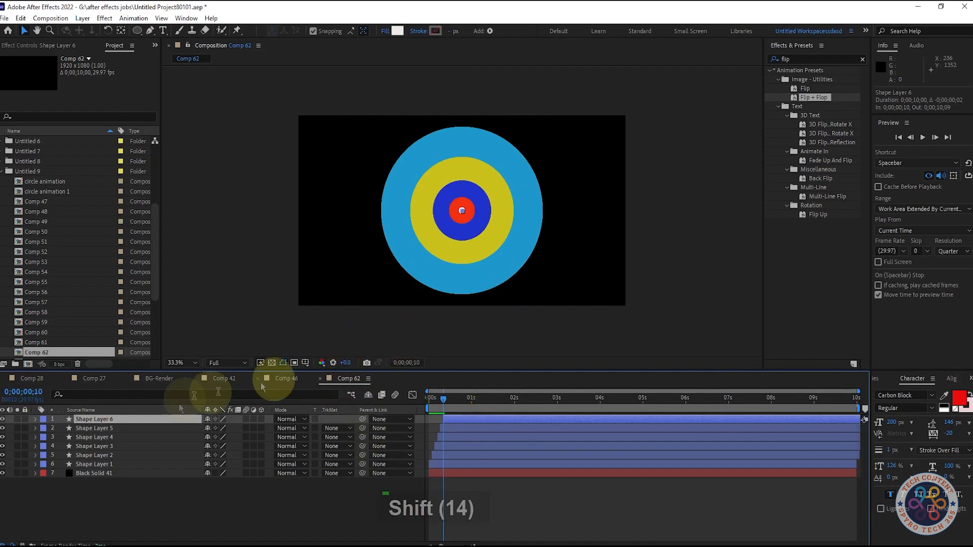
Change Shape Layer 6's fill colour to light magenta pink.
click(398, 31)
click(278, 293)
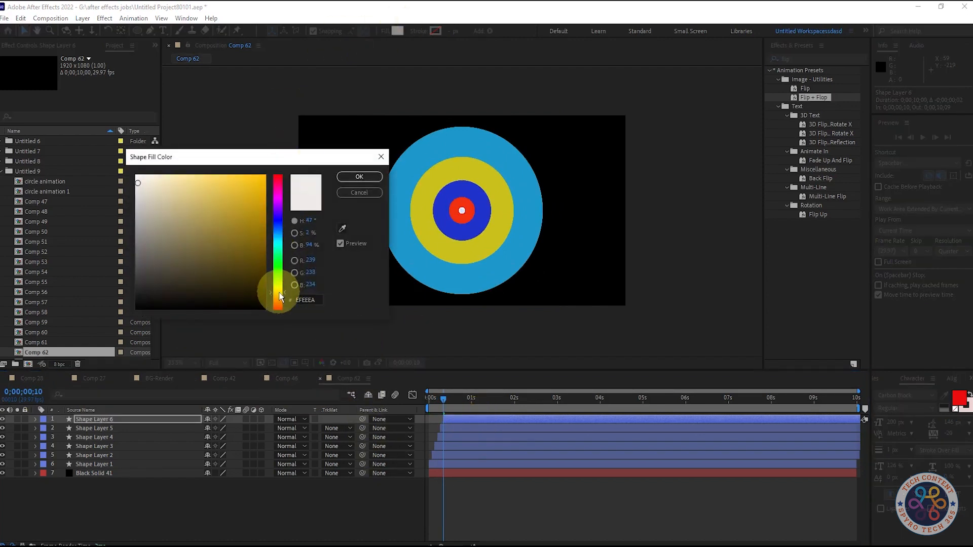
click(280, 300)
click(278, 196)
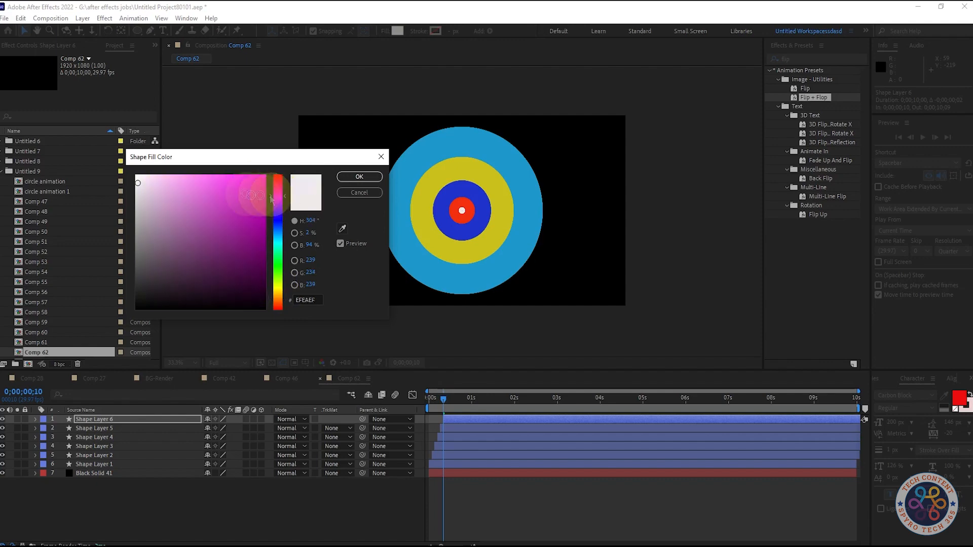
drag(237, 188, 211, 177)
click(358, 179)
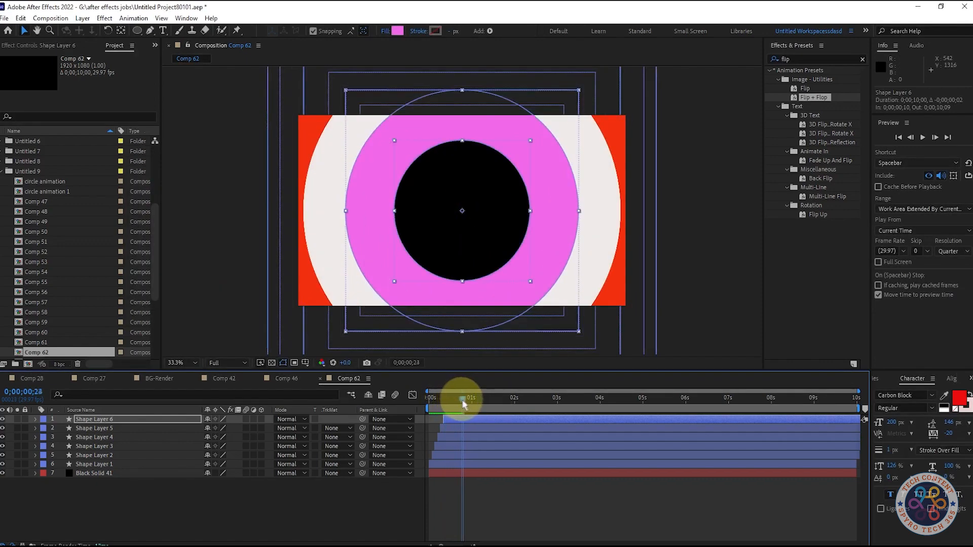
Play back the composition from the start to review the six staggered rings.
key(space)
key(space)
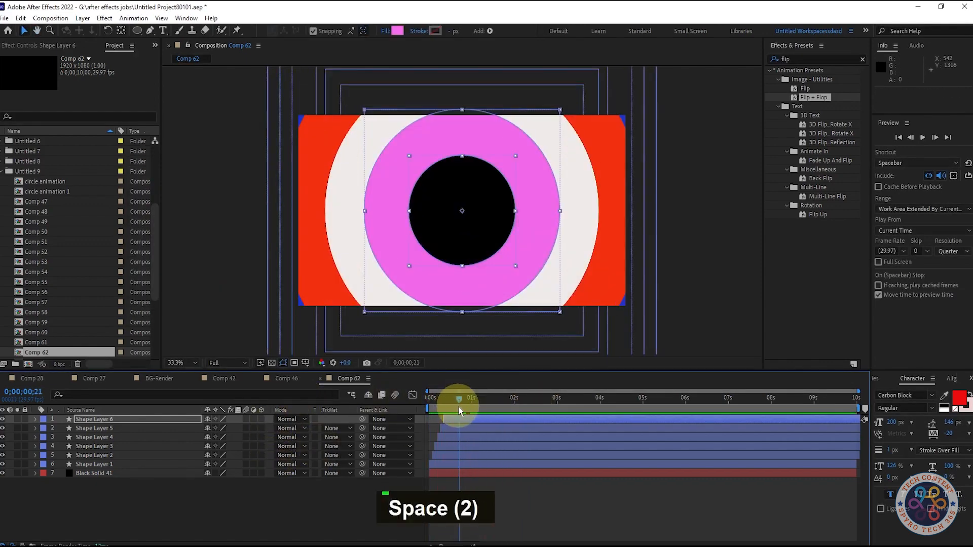
drag(459, 410, 380, 413)
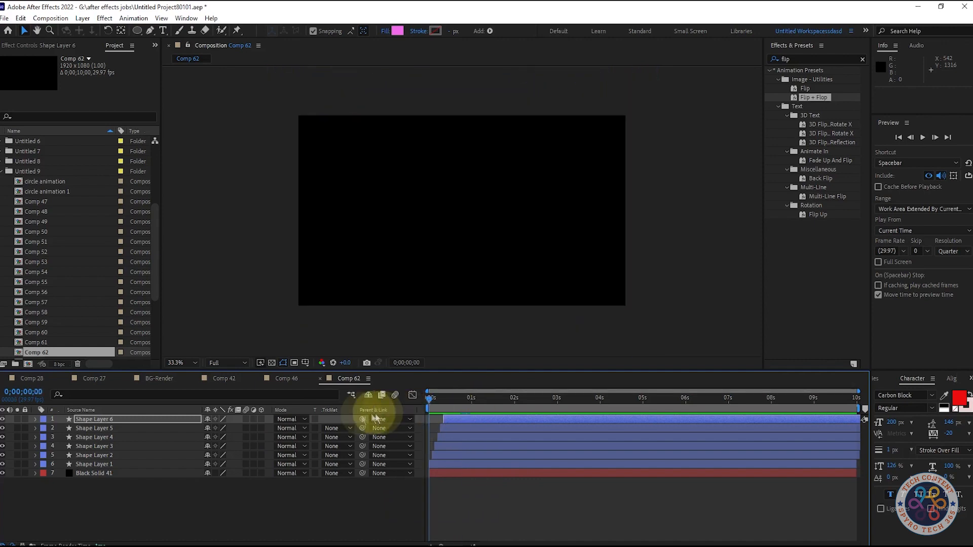
key(space)
key(space)
key(space)
key(space)
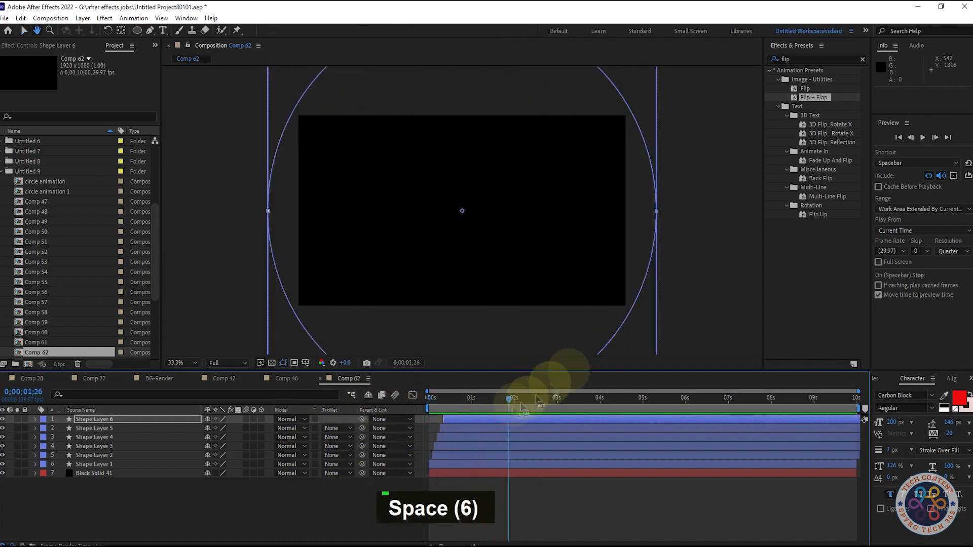
drag(444, 406, 414, 417)
key(space)
key(space)
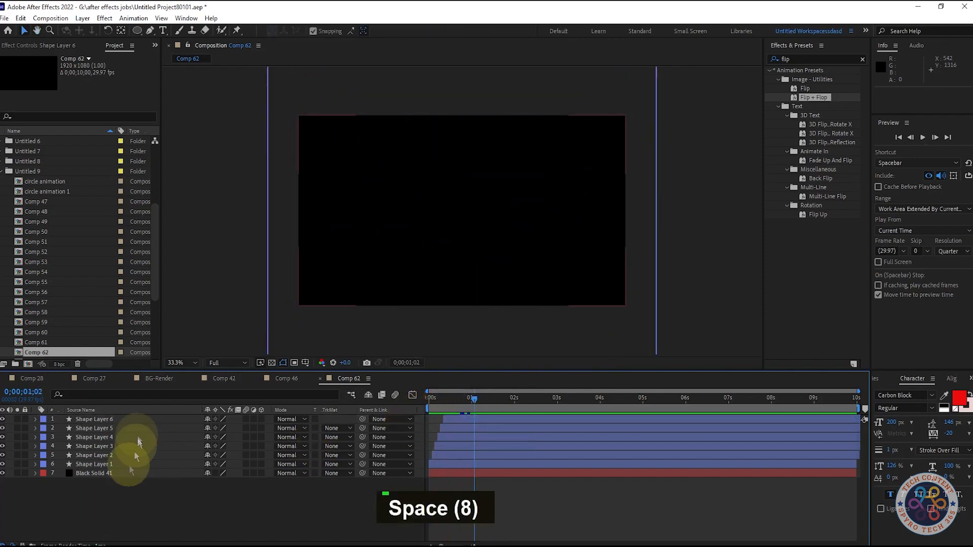
Copy all six shape layers and pre-compose them into Pre-comp 27.
shift+click(110, 465)
right_click(111, 465)
click(90, 461)
key(ctrl+shift+c)
click(509, 349)
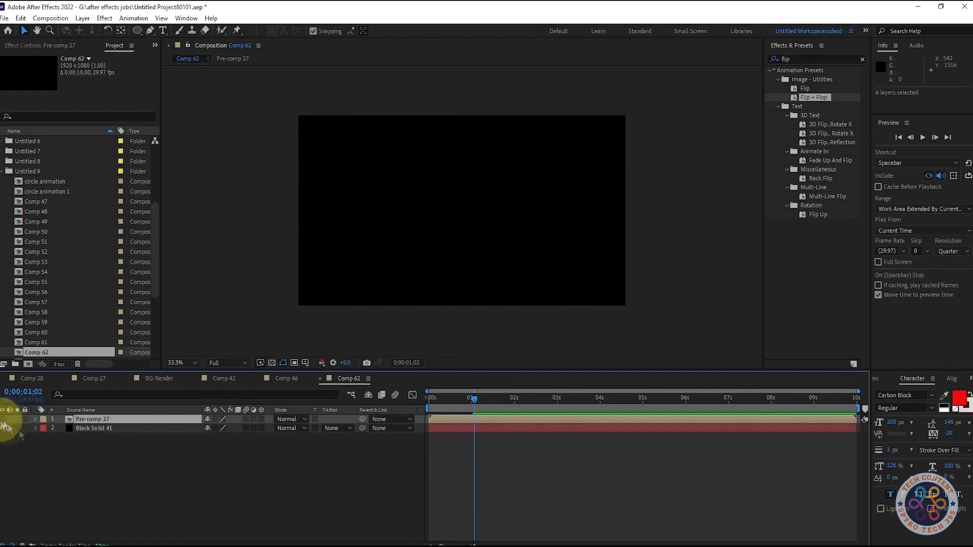
Hide Pre-comp 27 and paste the six copied shape layers back into Comp 62.
click(2, 419)
key(ctrl+v)
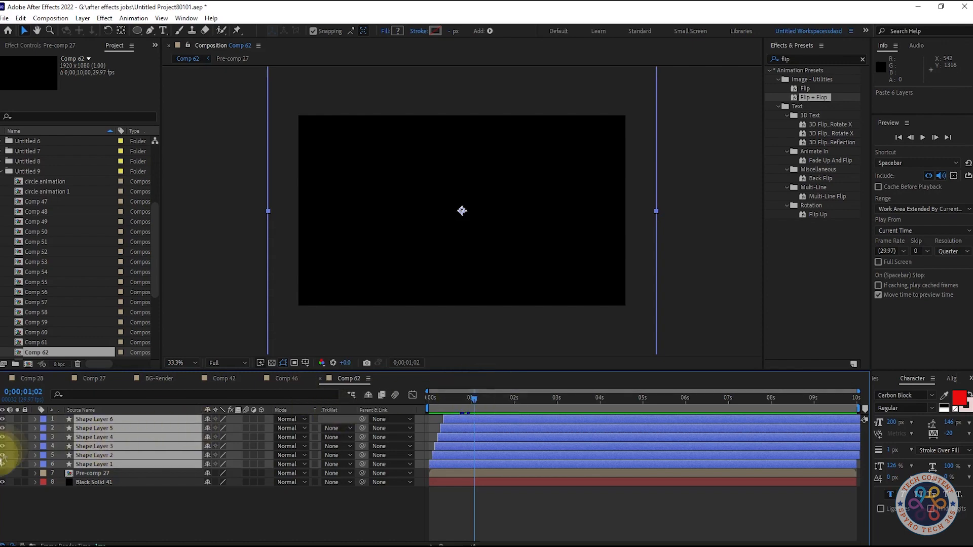
Solo only Shape Layer 1 among the pasted layers and select it with the current time at frame 8.
click(18, 463)
click(121, 530)
click(17, 461)
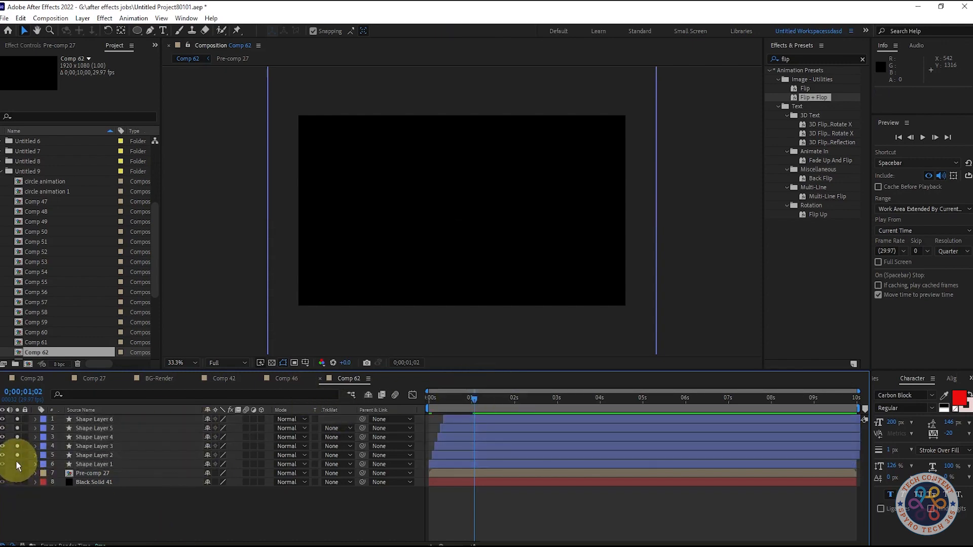
shift+click(95, 419)
shift+click(87, 455)
click(17, 454)
click(84, 509)
click(18, 463)
mouse_move(459, 404)
mouse_down()
mouse_move(430, 405)
mouse_move(440, 404)
mouse_up()
click(88, 463)
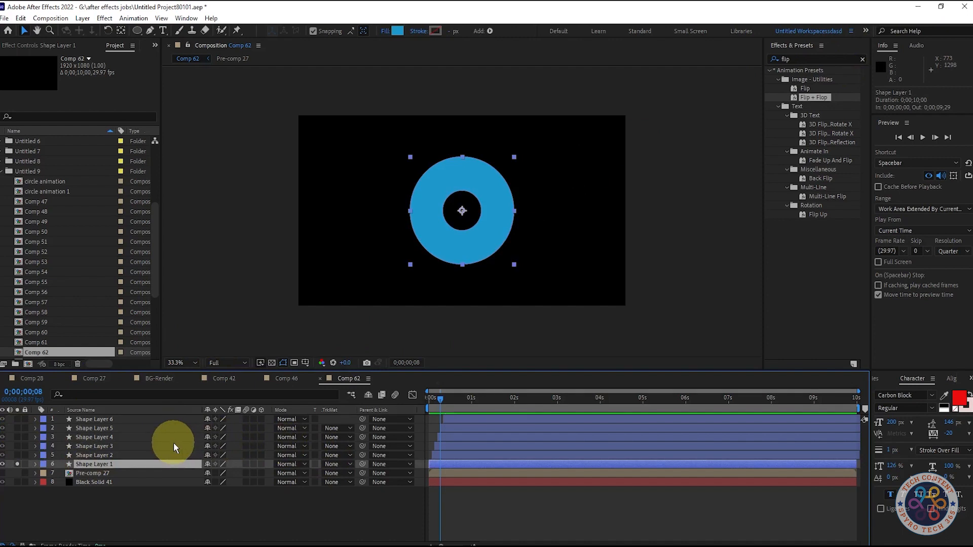
Move the Shape Layer 1 ring so its centre sits on the frame's lower-left corner, at about position 0, 1077.
drag(461, 210, 301, 305)
key(space)
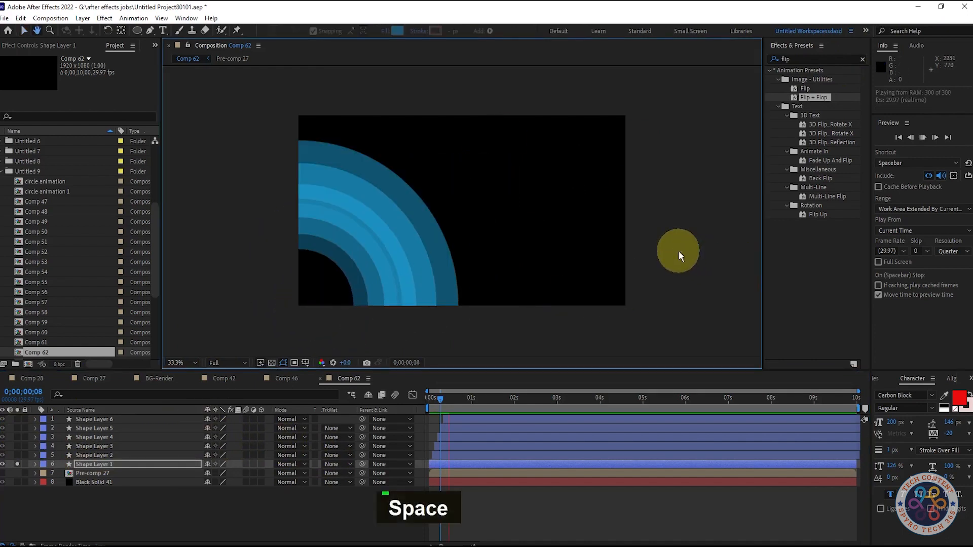
key(space)
drag(494, 401, 444, 400)
drag(301, 305, 298, 305)
Play back Shape Layer 1 expanding from the corner and park the current time at frame 13.
key(space)
key(space)
key(space)
key(space)
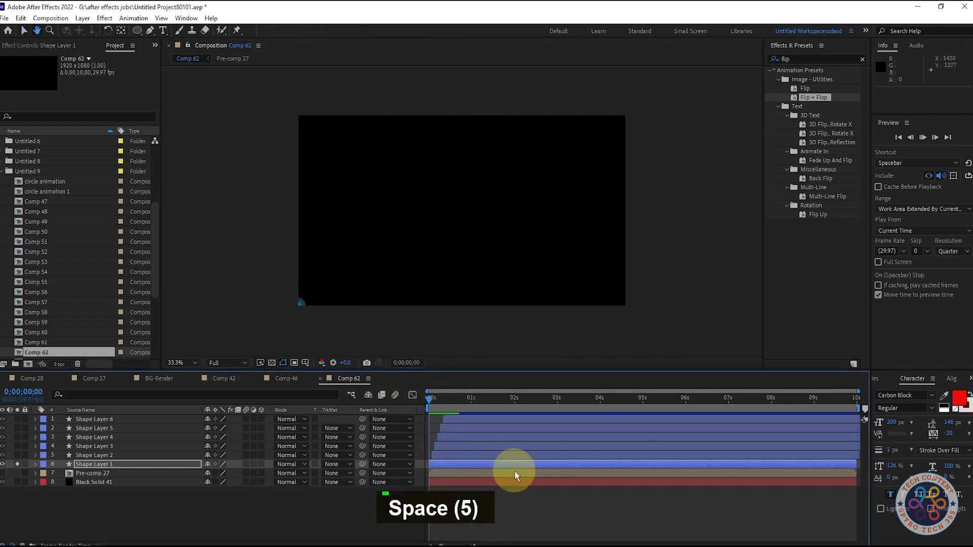
key(space)
drag(491, 395, 446, 406)
click(51, 45)
click(816, 101)
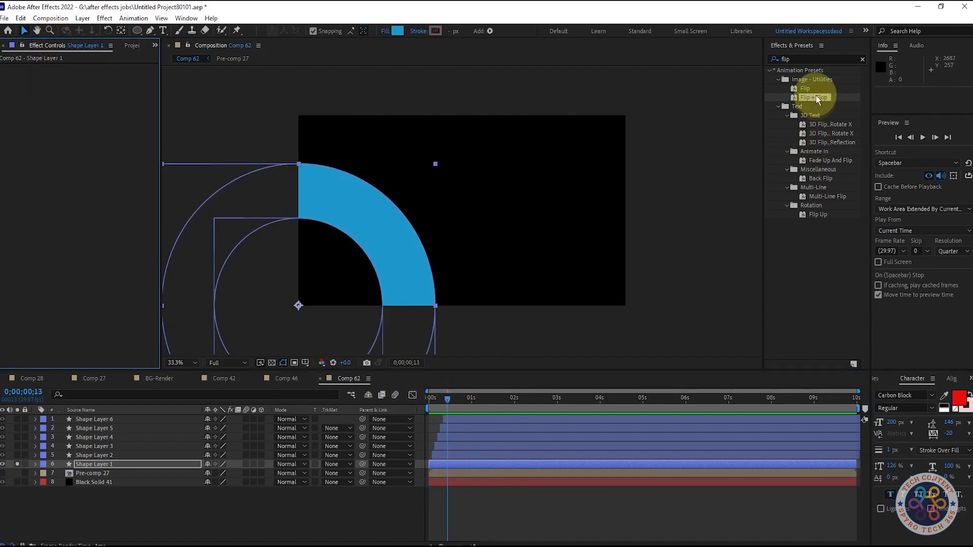
click(820, 59)
text(tr)
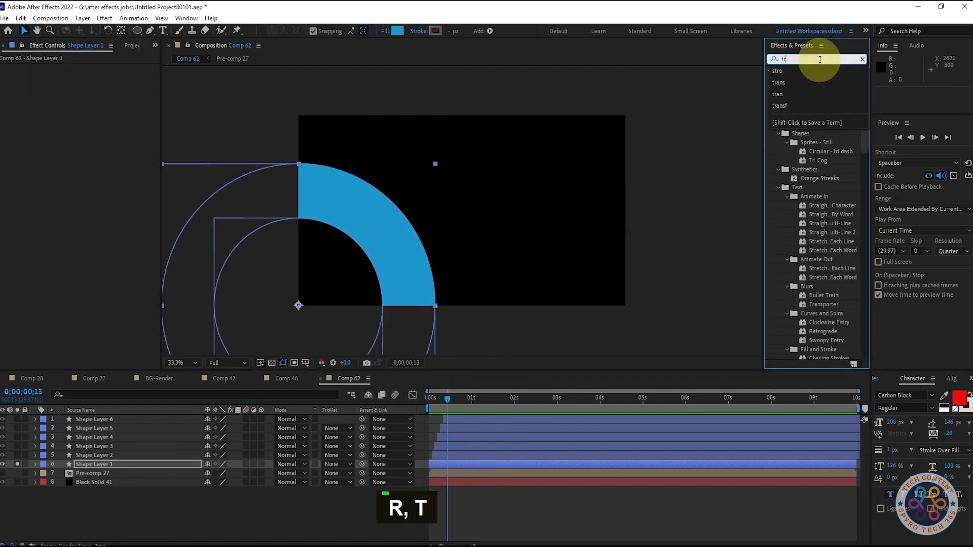
click(278, 418)
Set Shape Layer 1's ending Scale keyframe at frame 15 to 207% and play the animation back to check its reach.
click(78, 463)
key(s)
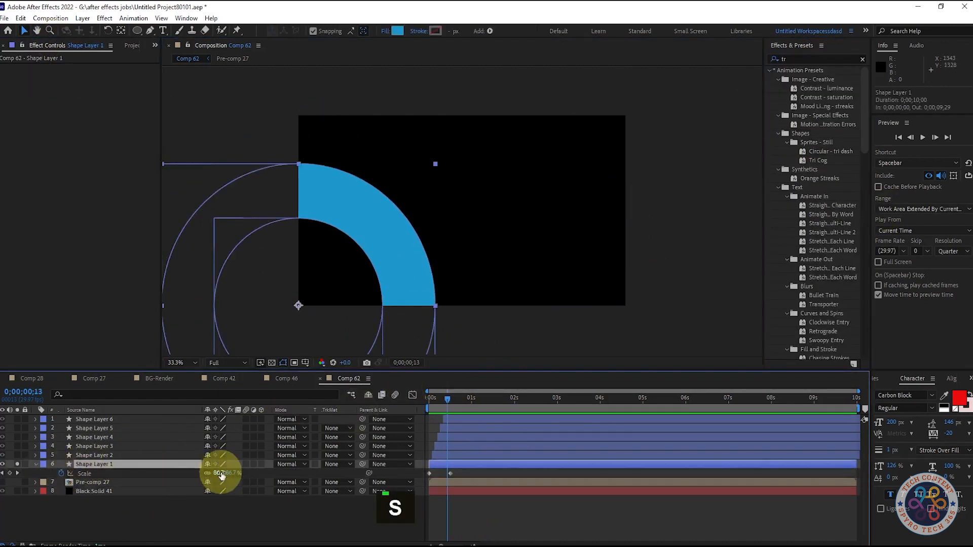
click(17, 472)
drag(238, 472, 297, 479)
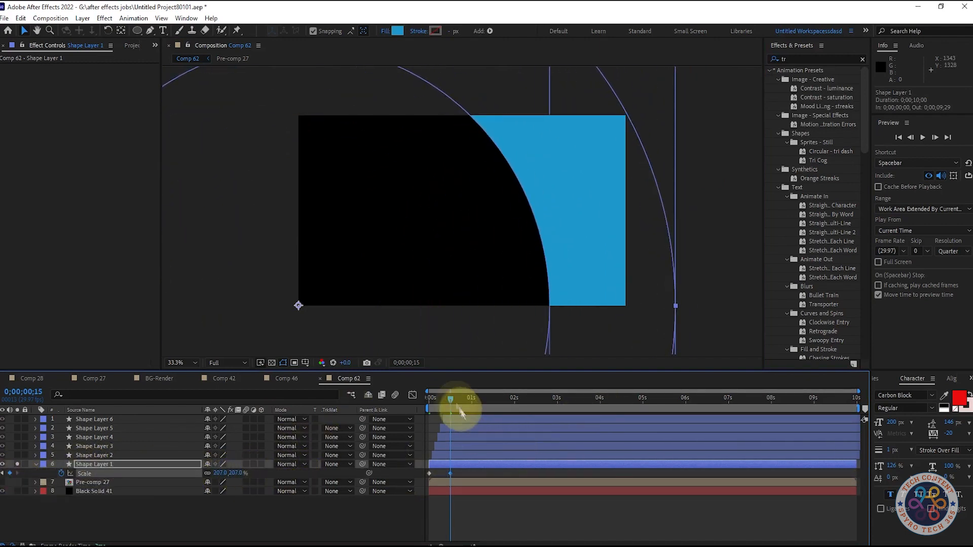
key(space)
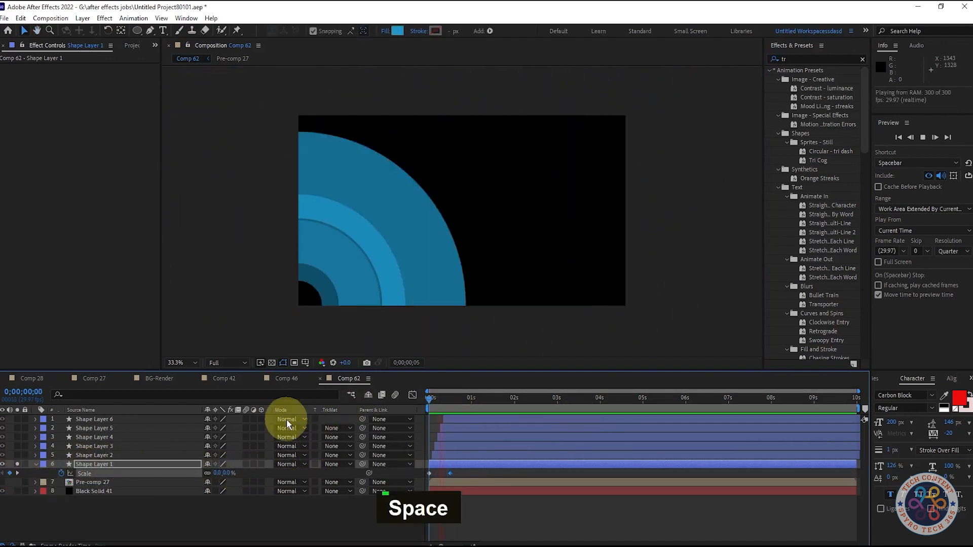
key(space)
drag(496, 399, 15, 478)
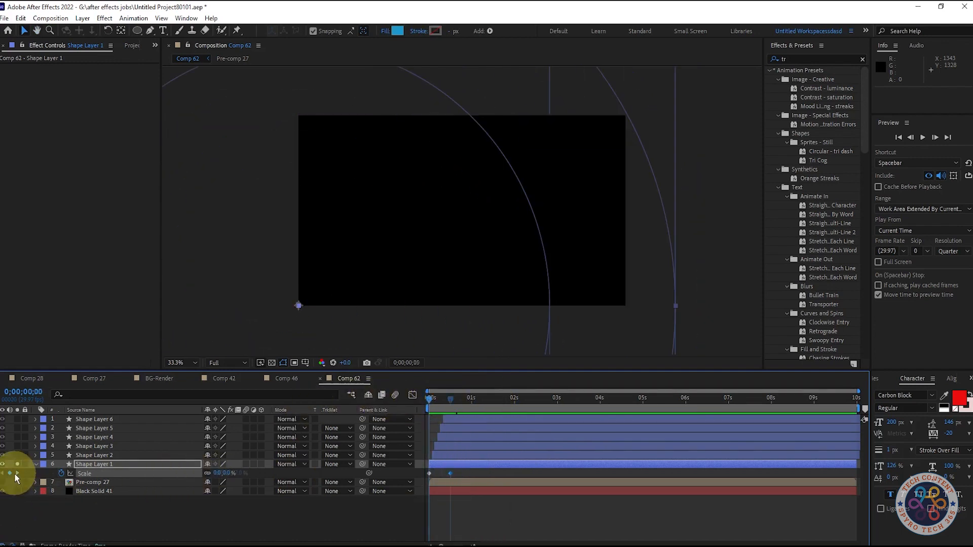
click(16, 475)
click(165, 512)
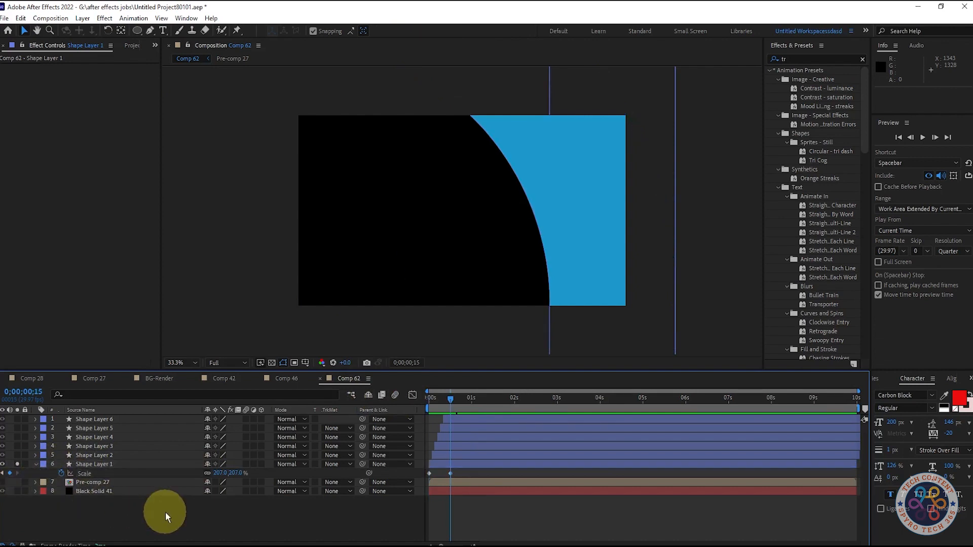
Solo Shape Layer 2 alongside Shape Layer 1 and copy Shape Layer 1's Position property.
click(3, 474)
click(16, 474)
click(17, 455)
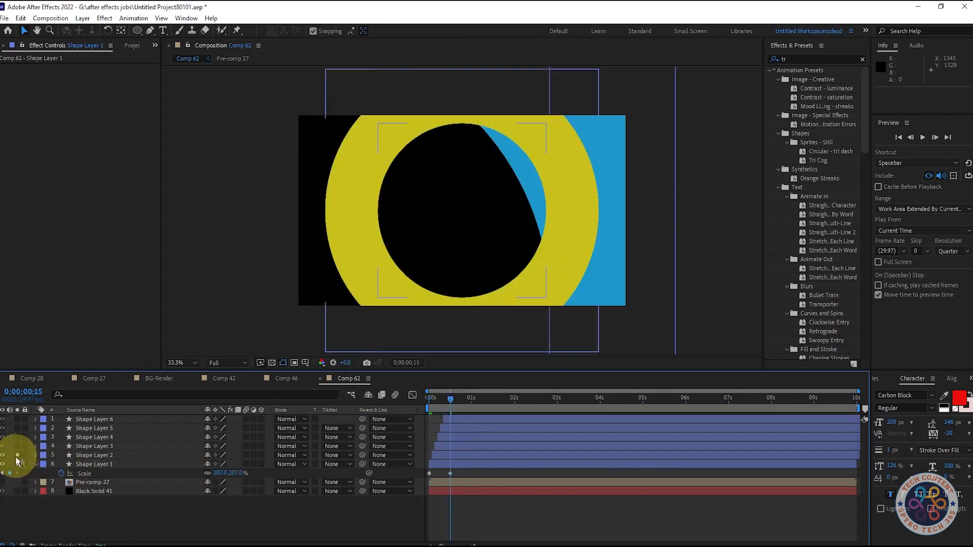
click(92, 462)
key(p)
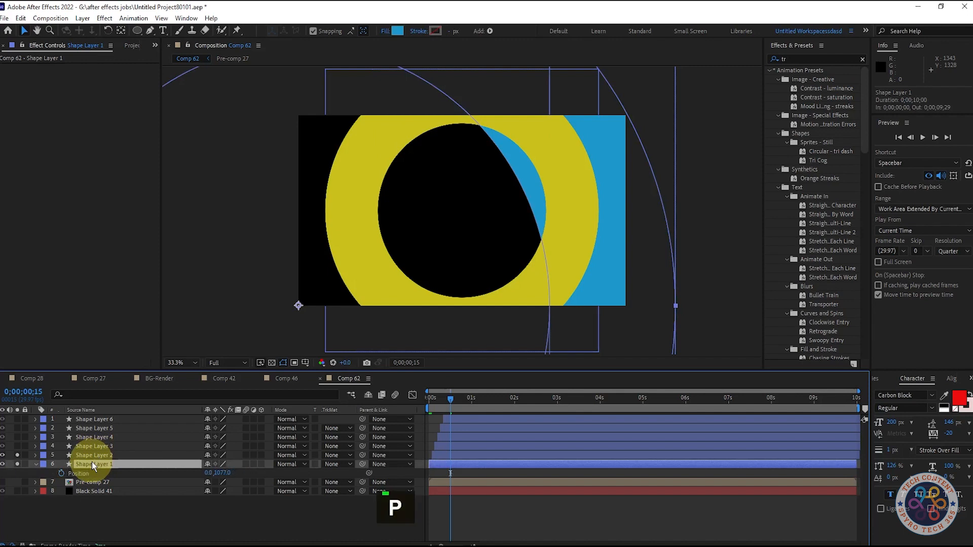
click(108, 532)
click(83, 475)
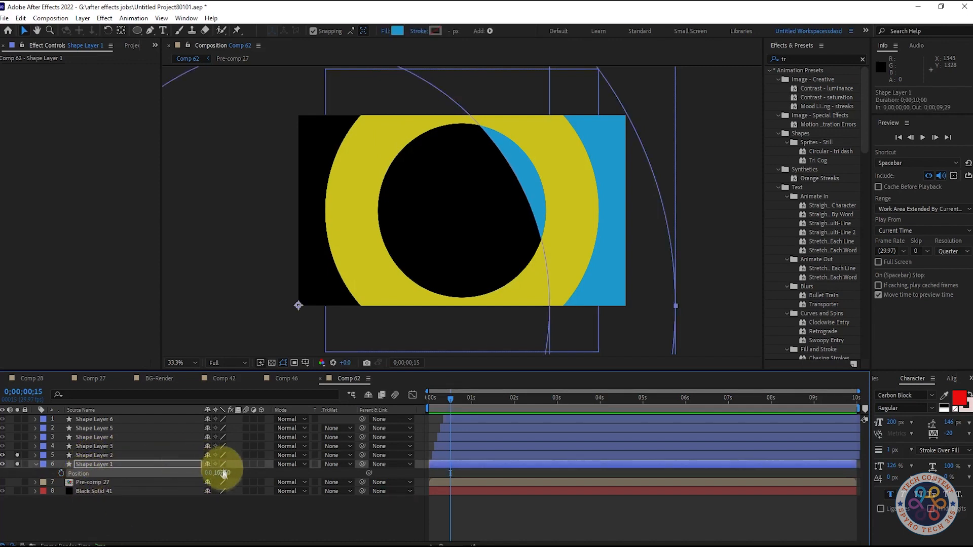
drag(223, 473, 227, 480)
key(ctrl+z)
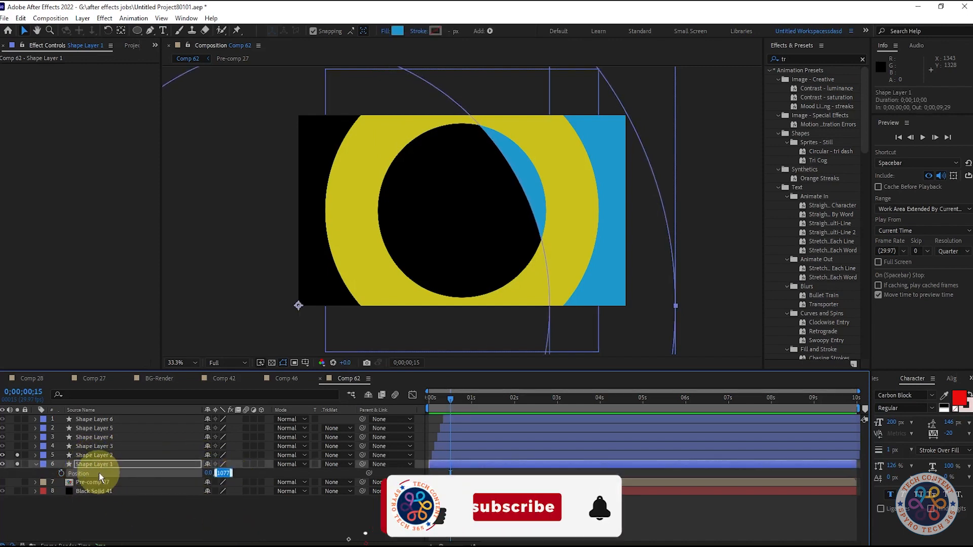
Paste the copied position onto Shape Layer 2 and set its ending Scale keyframe at frame 17 to 207%.
click(99, 456)
key(p)
click(81, 465)
key(ctrl+v)
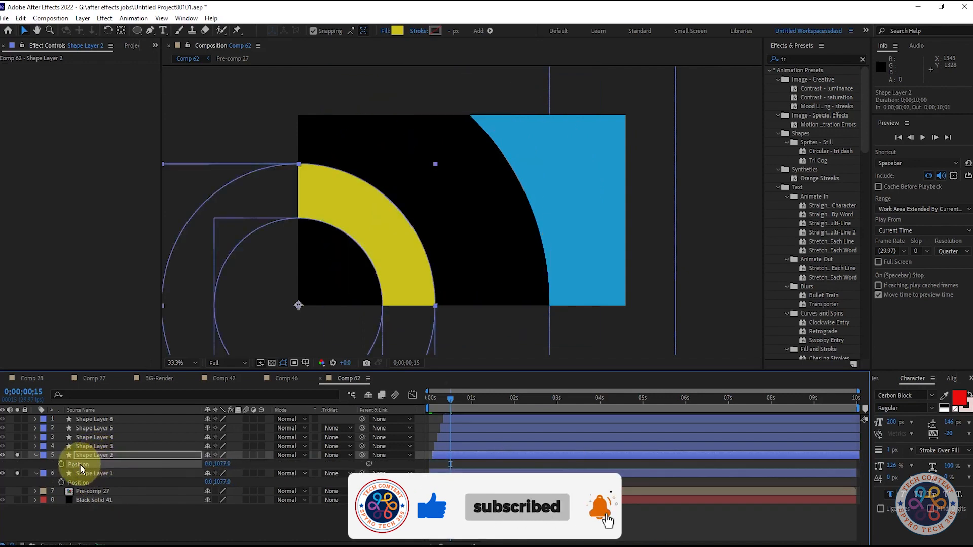
key(s)
key(k)
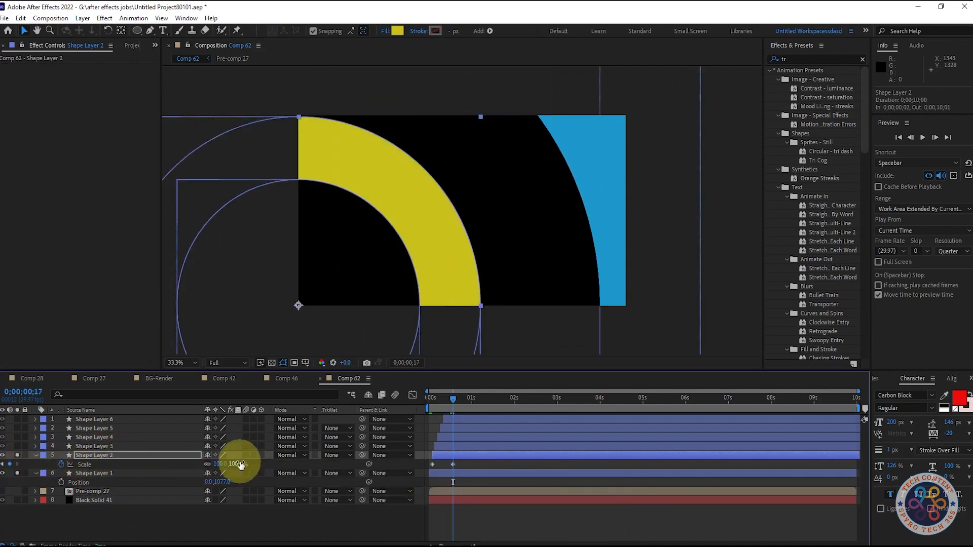
text(207)
key(Return)
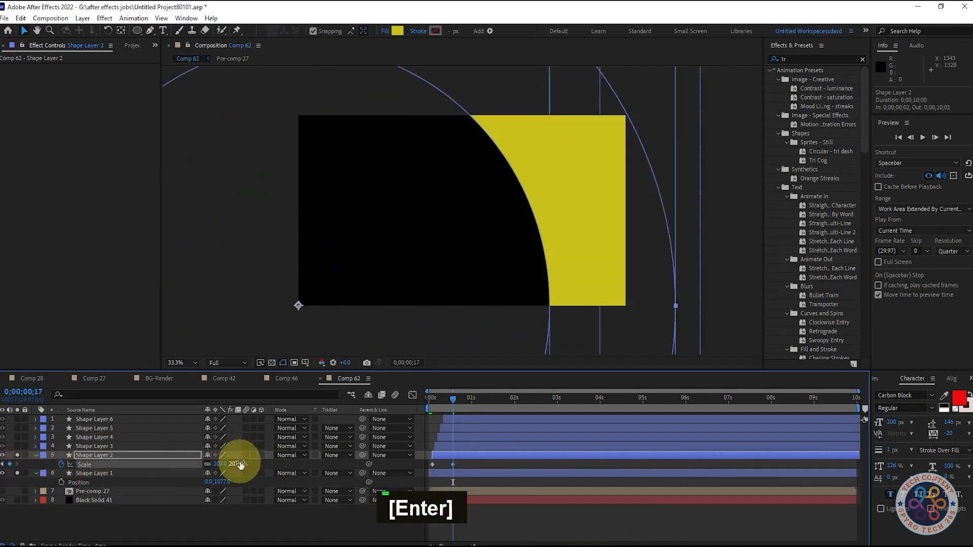
Paste the copied position onto Shape Layer 3 and set its ending Scale keyframe at frame 19 to 207%.
click(120, 447)
key(p)
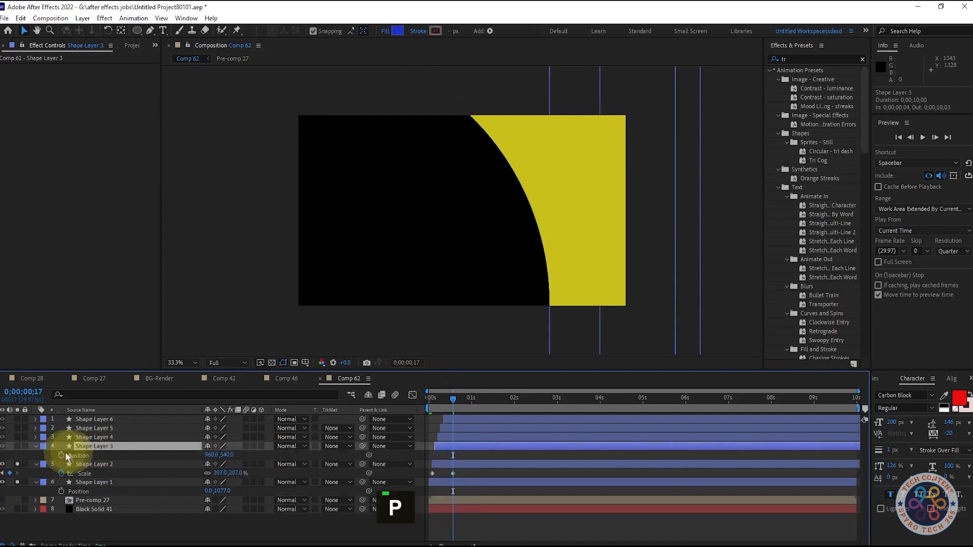
click(81, 455)
key(ctrl+v)
key(s)
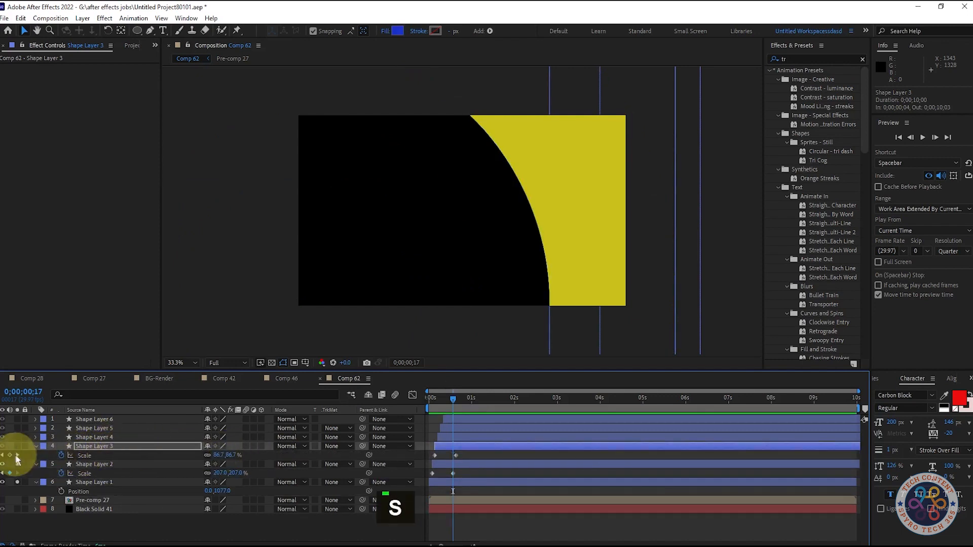
click(17, 455)
click(220, 454)
text(207.0,207.0)
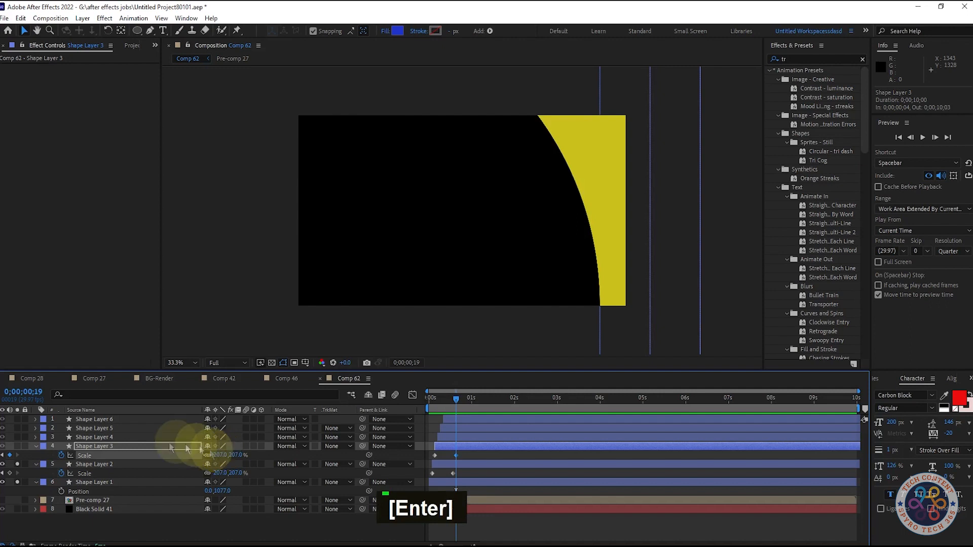
Paste the copied position onto Shape Layer 4 and set its ending Scale keyframe at frame 21 to 207%.
click(102, 438)
key(p)
click(89, 447)
key(ctrl+v)
key(s)
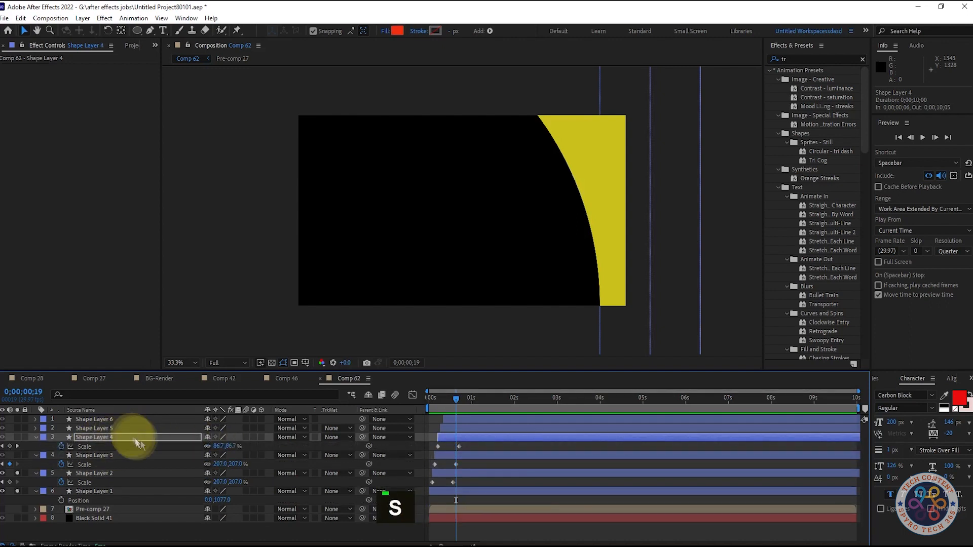
click(219, 446)
click(18, 447)
click(220, 446)
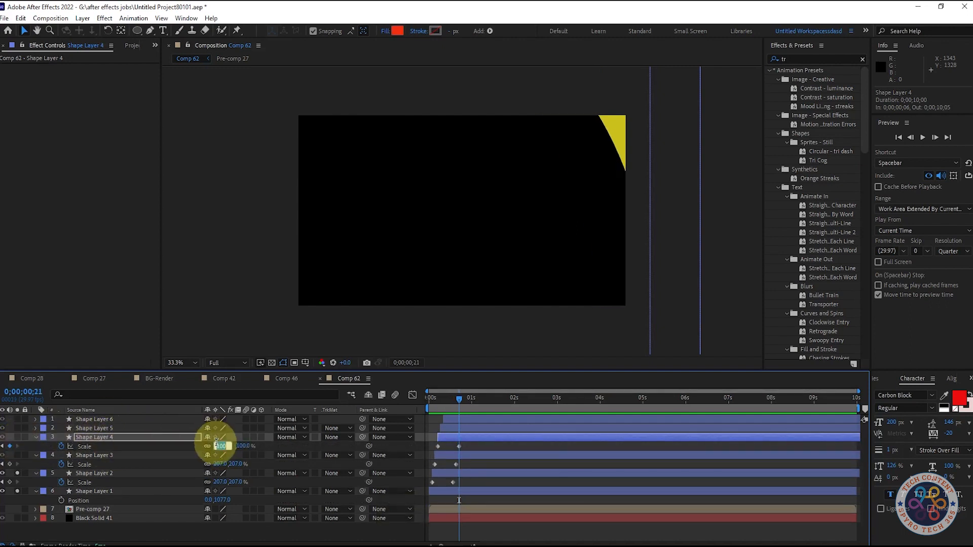
text(207)
key(Return)
Set Shape Layer 5's ending Scale keyframe at frame 23 to 207% and paste the copied position onto the layer.
click(104, 428)
key(s)
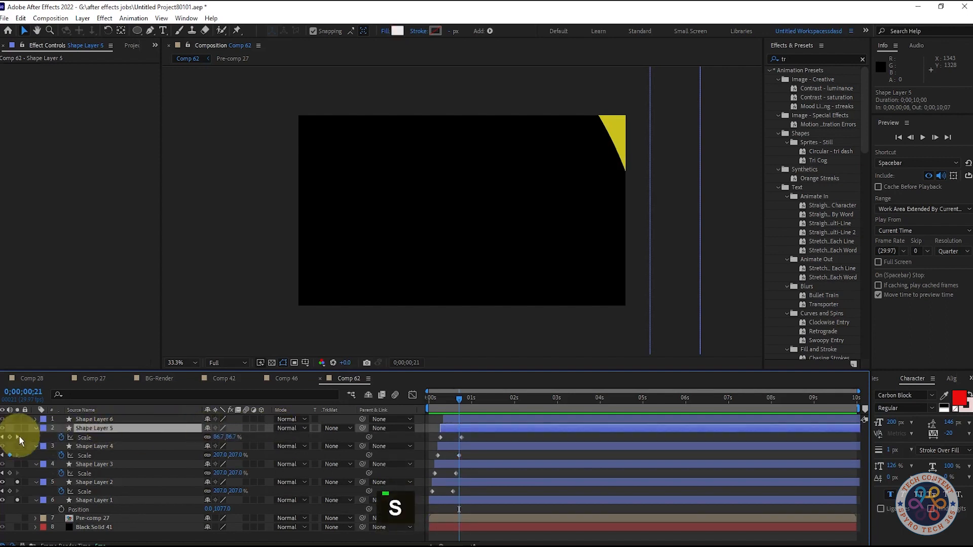
click(17, 438)
click(218, 438)
text(207)
key(Return)
key(p)
click(87, 439)
key(ctrl+v)
Set Shape Layer 6's ending Scale keyframe at frame 25 to 207% and paste the copied position onto the layer.
click(134, 419)
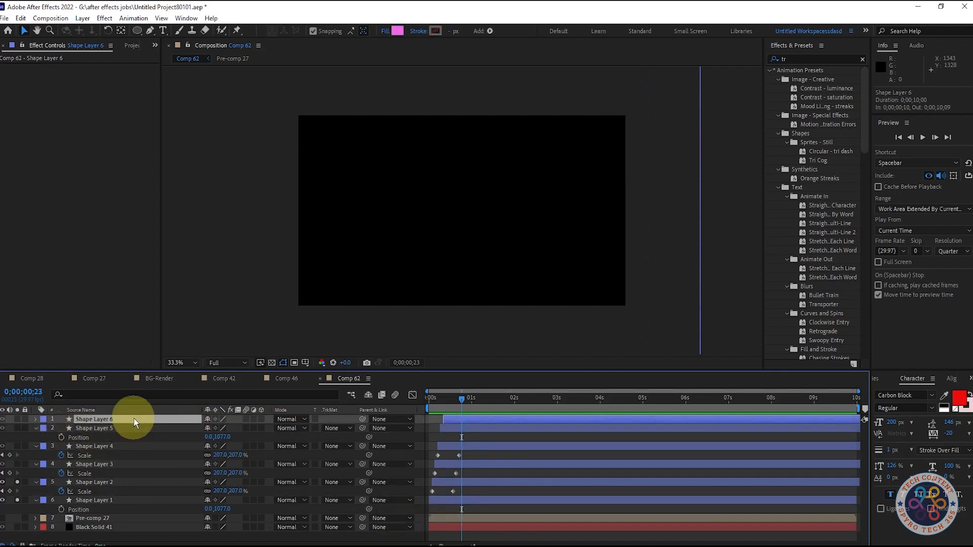
click(108, 428)
key(s)
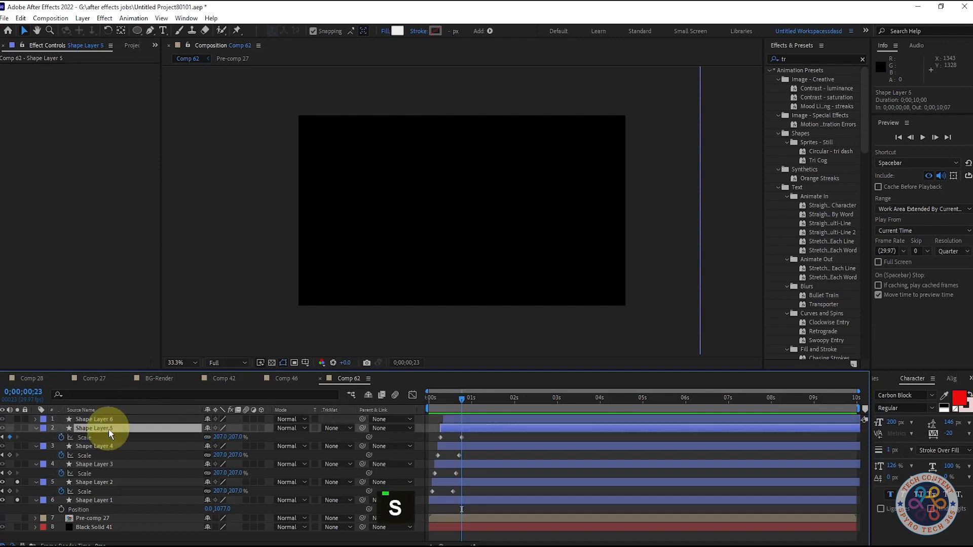
click(131, 418)
key(s)
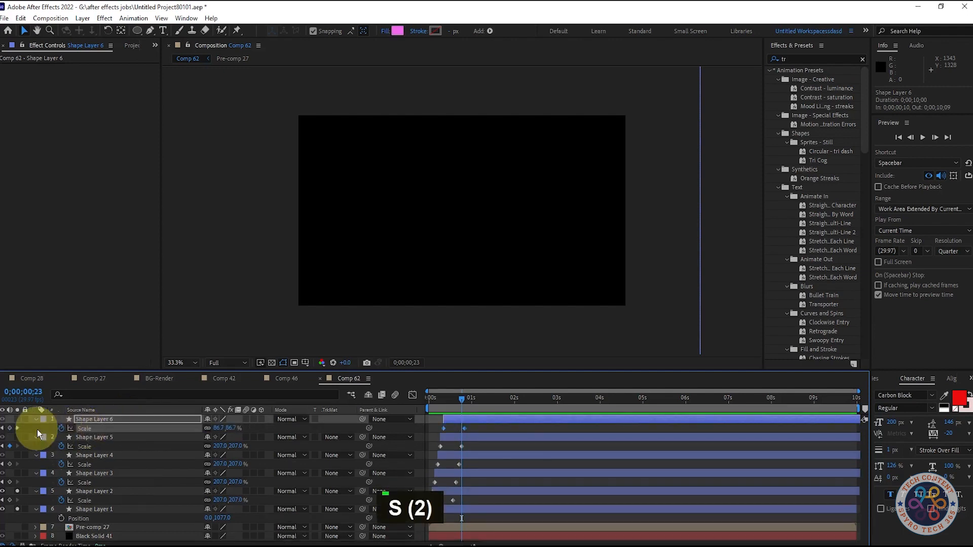
click(18, 429)
click(215, 428)
text(207.0,207.0)
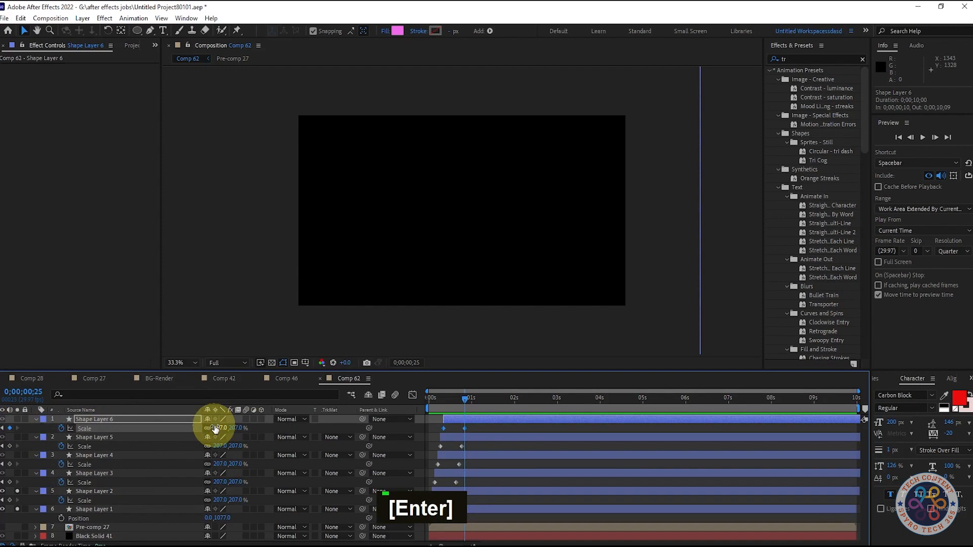
text(p)
key(ctrl+v)
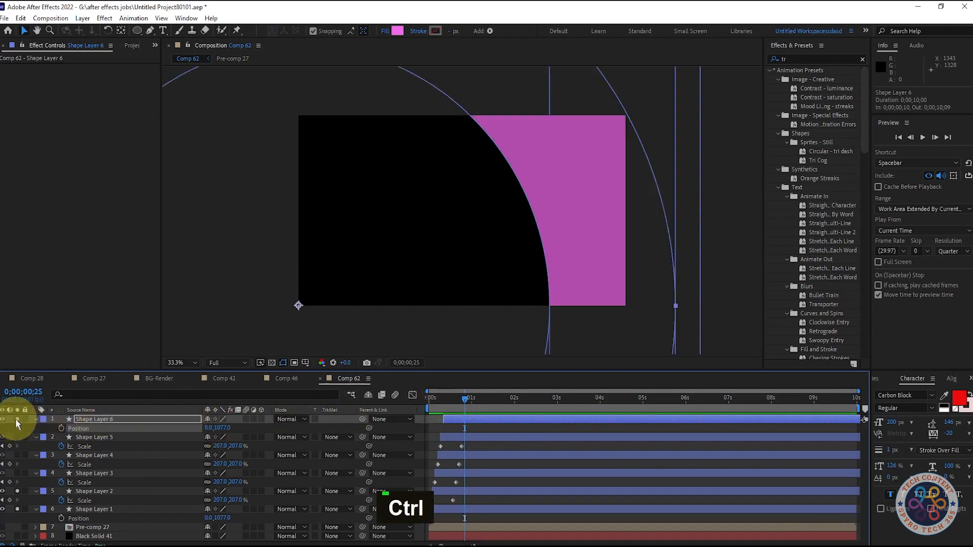
Solo the remaining shape layers so all six are soloed, and play back the corner ring animation from the start.
drag(16, 423, 17, 441)
key(space)
key(space)
key(space)
key(space)
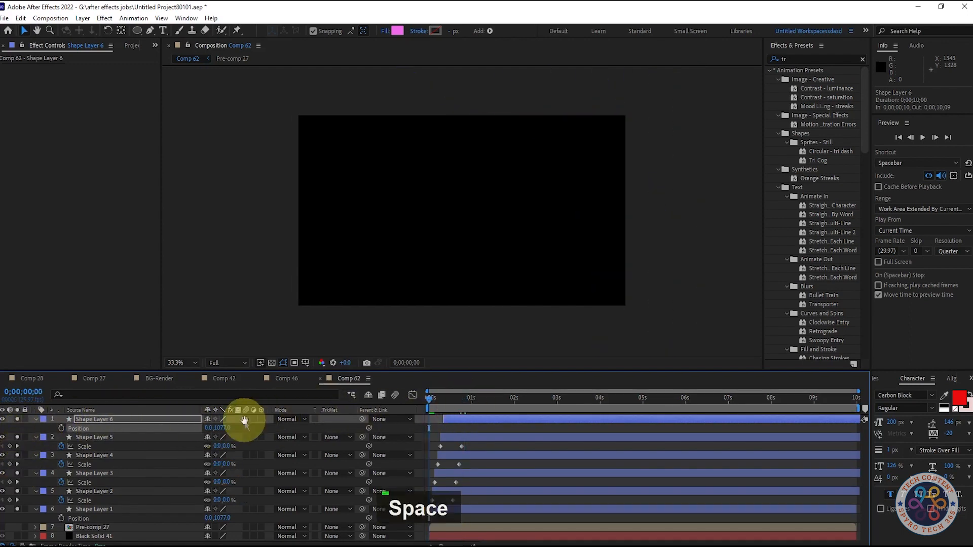
key(space)
key(space)
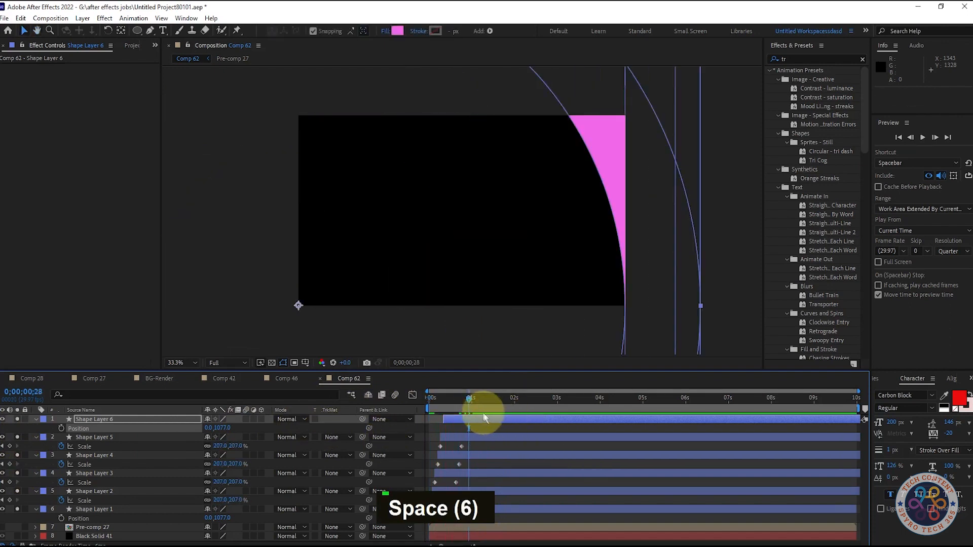
End the work area at the 1-second mark and play back the shortened range.
key(n)
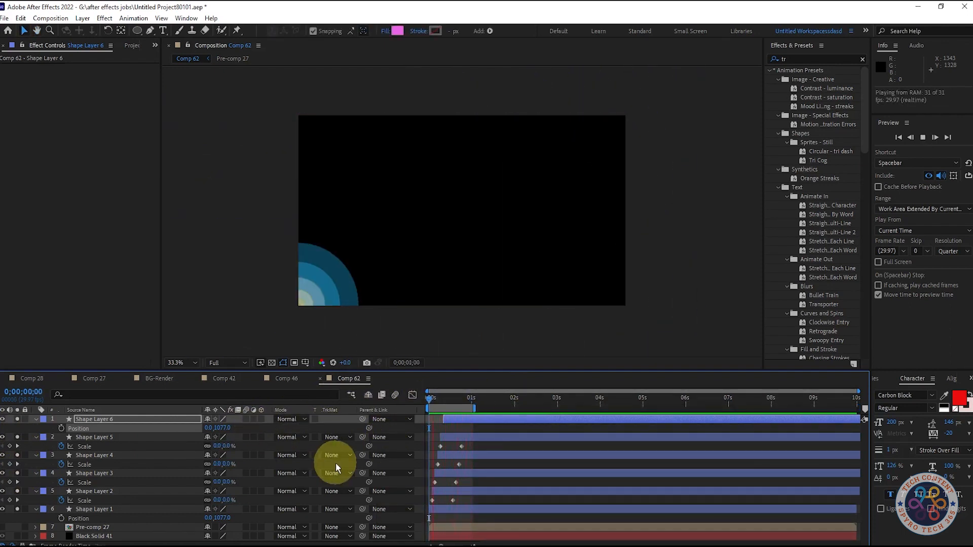
key(space)
key(space)
key(space)
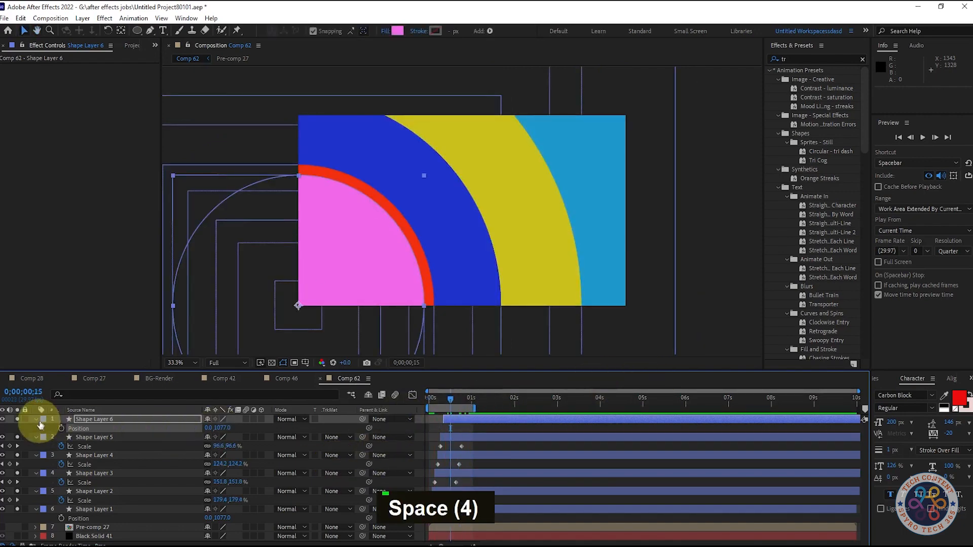
Collapse Shape Layer 6's properties and turn off solo on all six shape layers.
click(36, 420)
shift+click(89, 500)
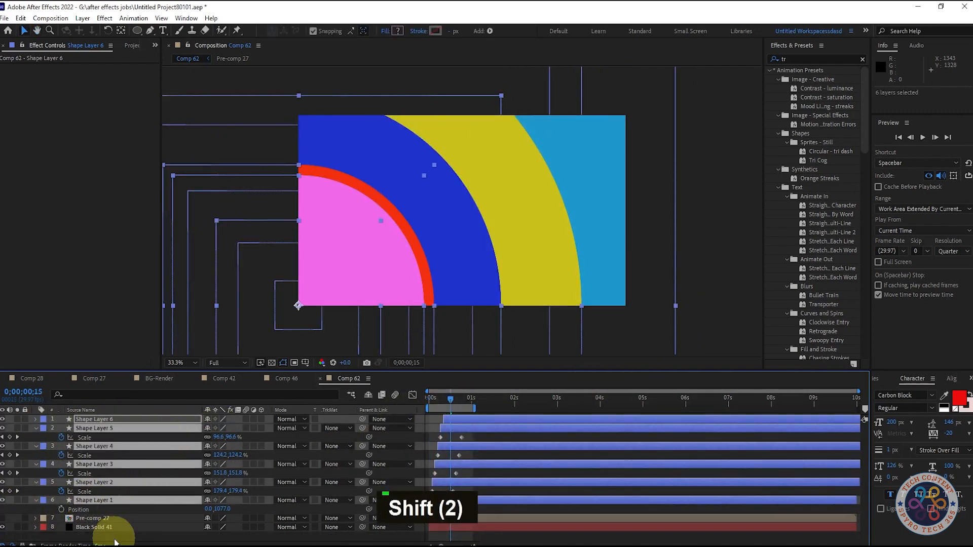
click(115, 540)
Examine Shape Layer 5's Scale keyframes and play back its ring animation from the start.
mouse_move(451, 400)
mouse_down()
mouse_move(459, 410)
mouse_move(462, 398)
mouse_move(452, 403)
mouse_up()
click(111, 428)
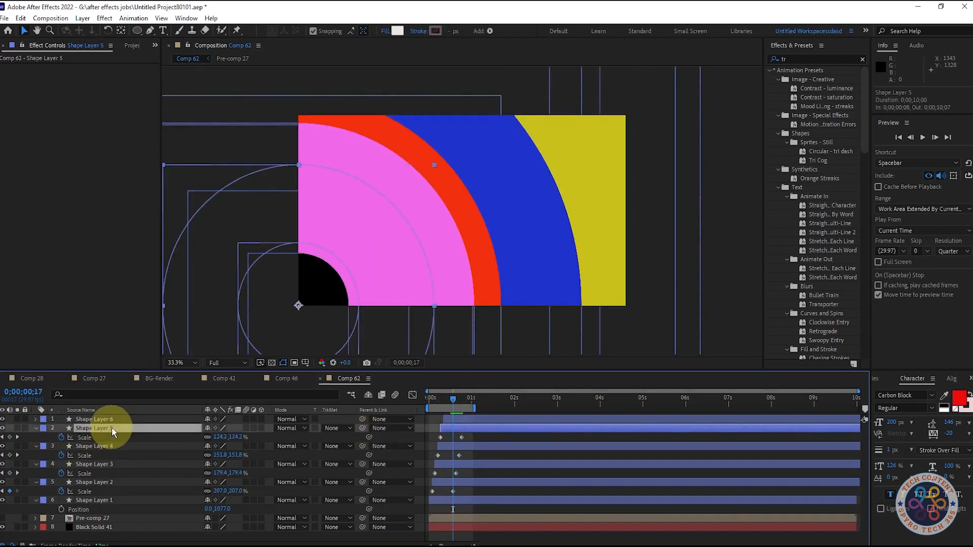
click(17, 428)
click(17, 428)
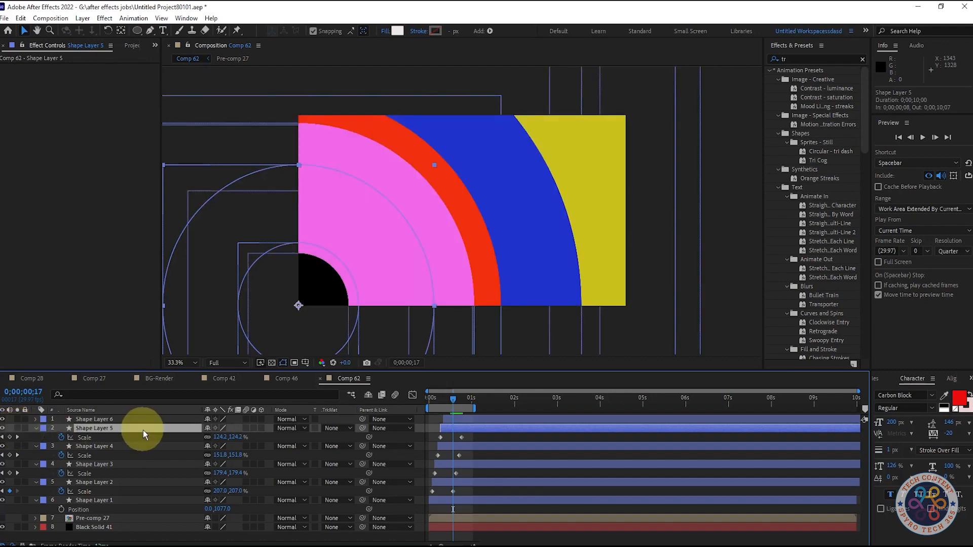
click(17, 437)
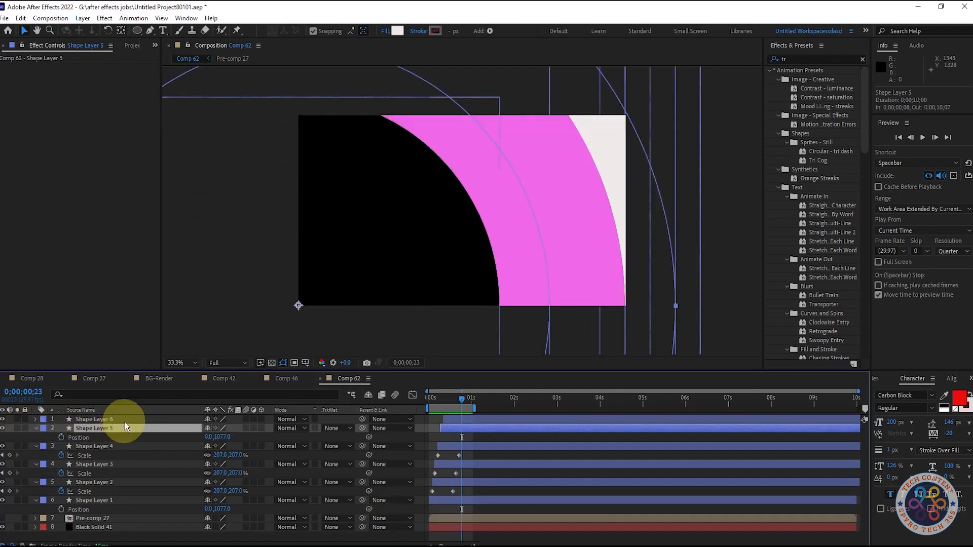
mouse_move(463, 402)
mouse_down()
mouse_move(451, 411)
mouse_move(452, 398)
mouse_move(454, 408)
mouse_up()
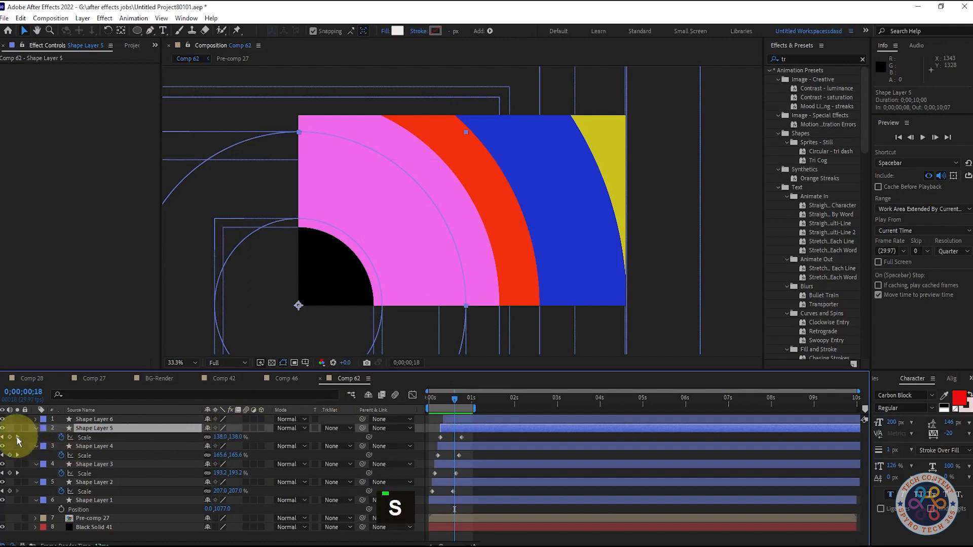
click(2, 437)
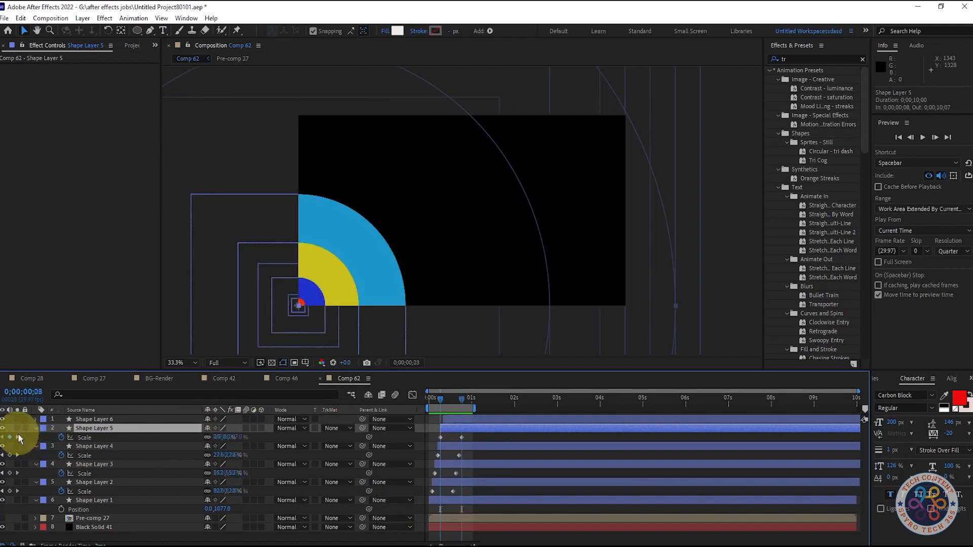
key(Home)
key(space)
key(space)
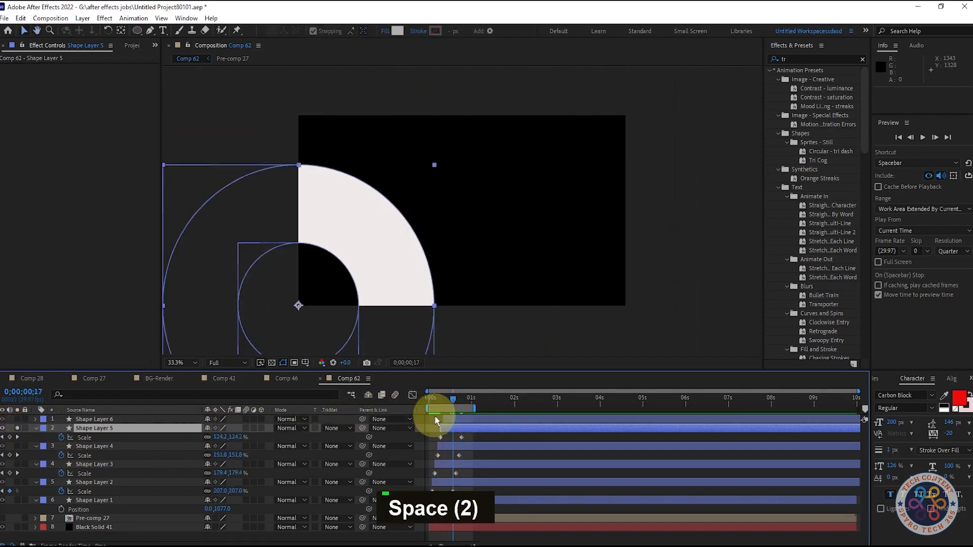
Shift Shape Layer 6 slightly later in time and extend the work area's end to 0;00;01;08.
key(space)
key(space)
click(463, 402)
mouse_move(463, 402)
mouse_down()
mouse_move(443, 400)
mouse_move(469, 420)
mouse_up()
key(space)
key(space)
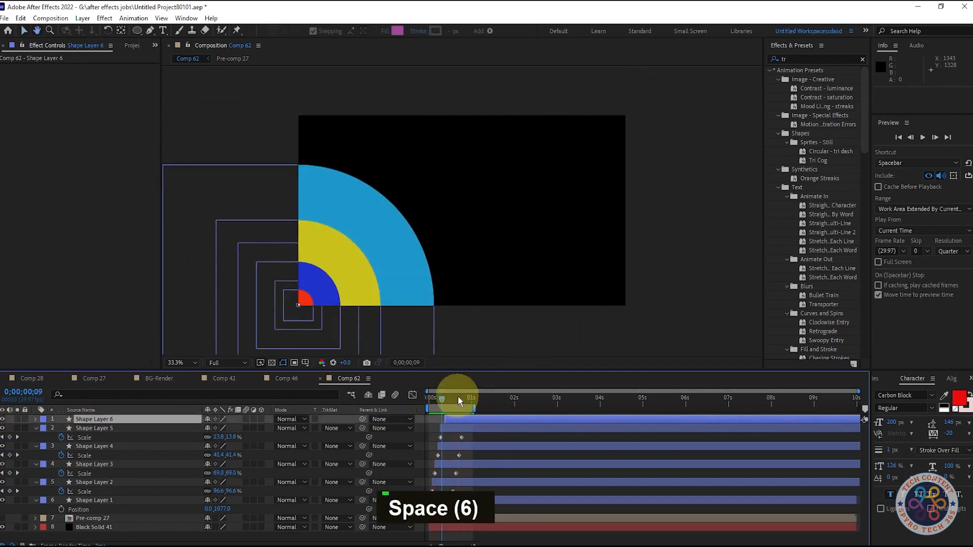
drag(456, 400, 449, 401)
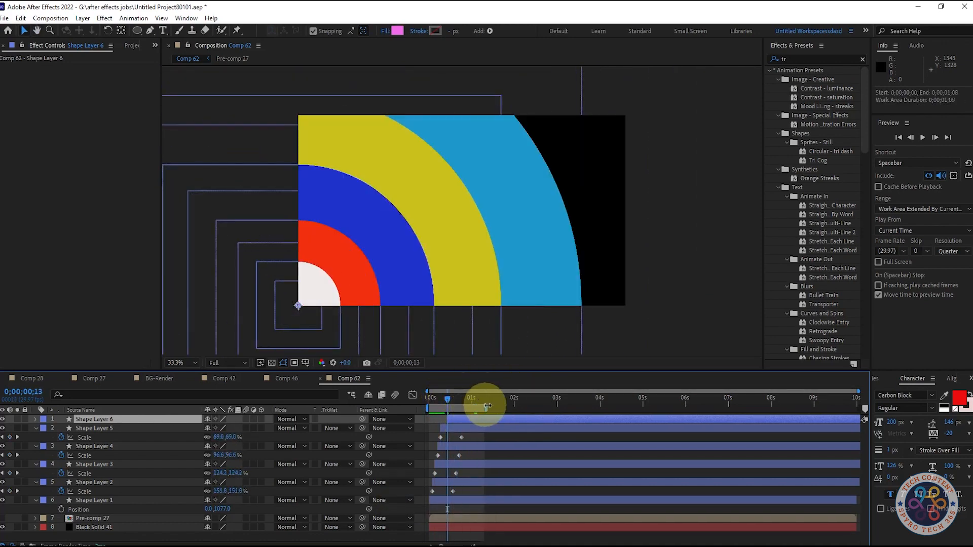
Play back the corner ring animation over the extended work area several times.
key(space)
key(space)
drag(456, 398, 491, 395)
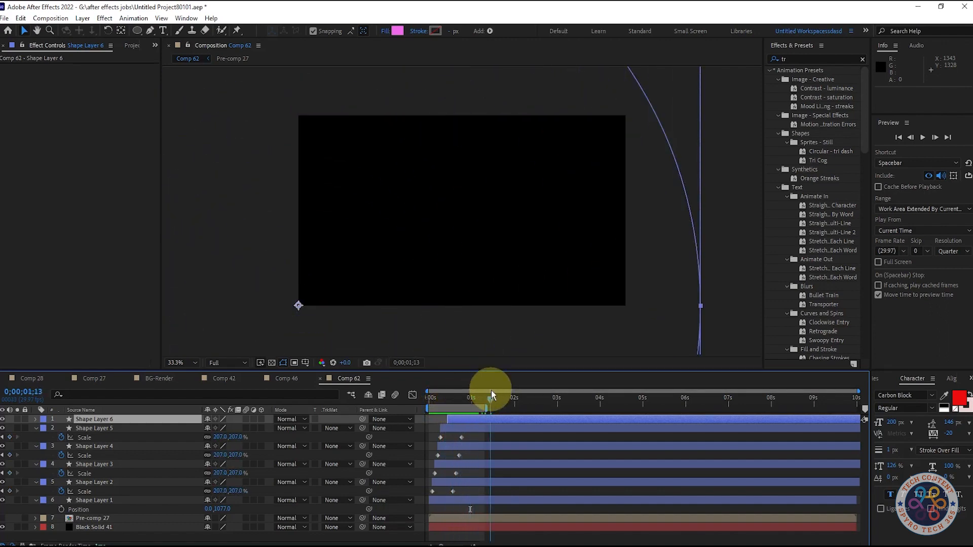
key(space)
key(space)
key(space)
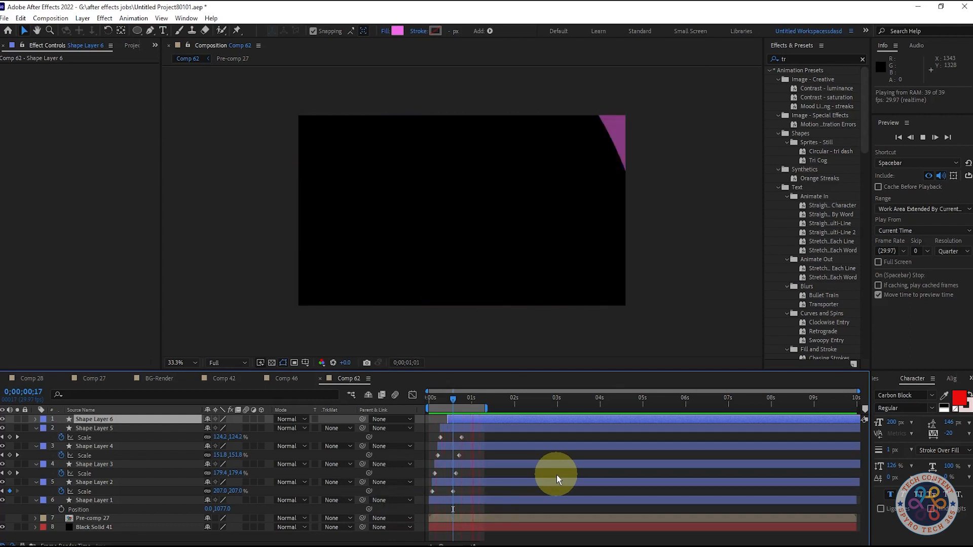
key(space)
key(space)
key(space)
key(space)
Collapse the revealed properties of Shape Layers 5 through 1 and play back the rings.
click(35, 428)
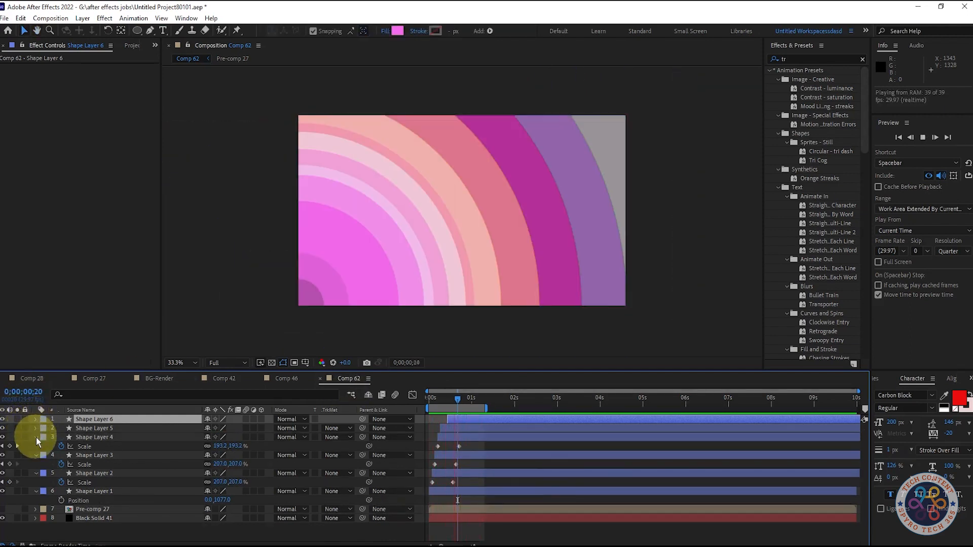
click(35, 436)
click(36, 446)
click(35, 455)
click(35, 464)
key(space)
key(space)
key(space)
Select all six shape layers and pre-compose them into one composition.
click(126, 419)
shift+click(127, 463)
right_click(127, 464)
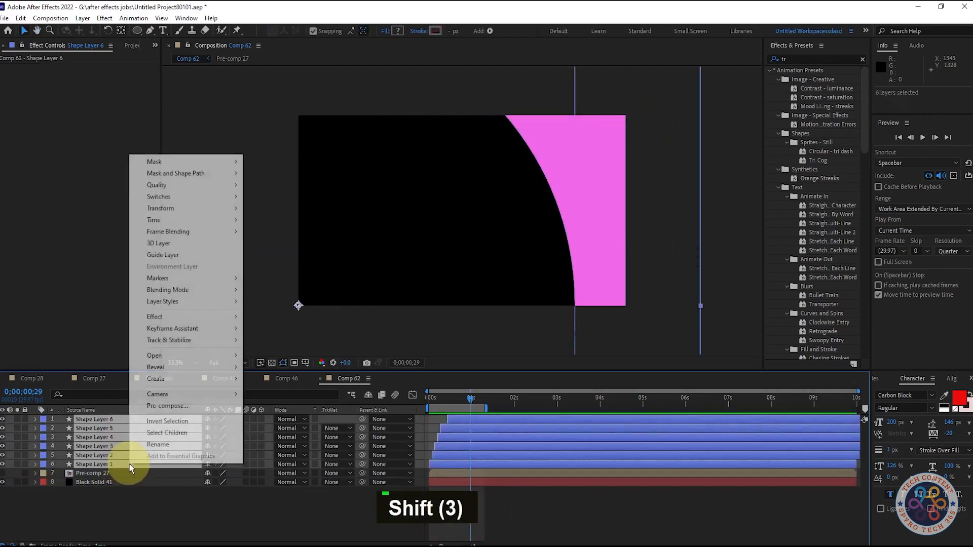
click(178, 403)
click(524, 339)
Search the effects for "fli", apply the Flip + Flop preset to the new ring pre-comp, and preview it from the start.
double_click(811, 58)
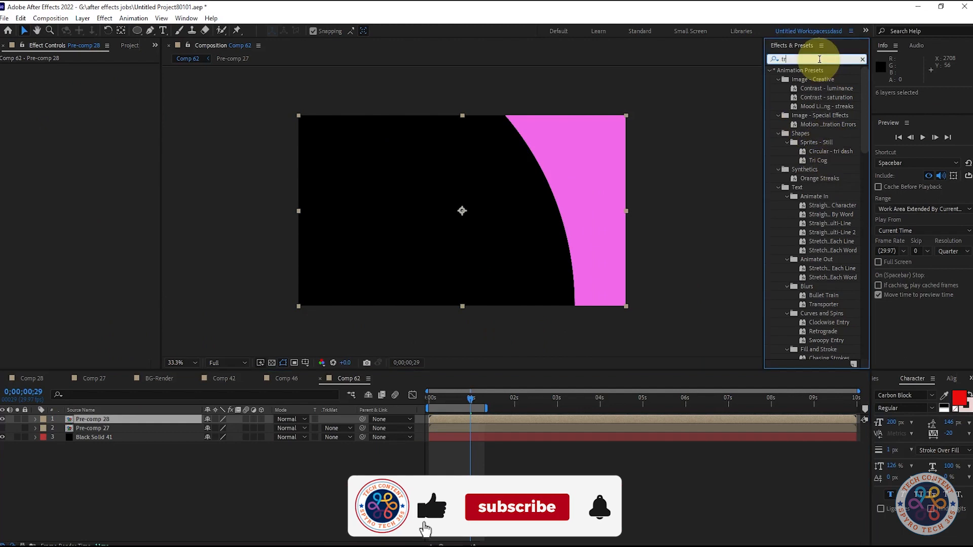
text(fli)
drag(810, 98, 124, 424)
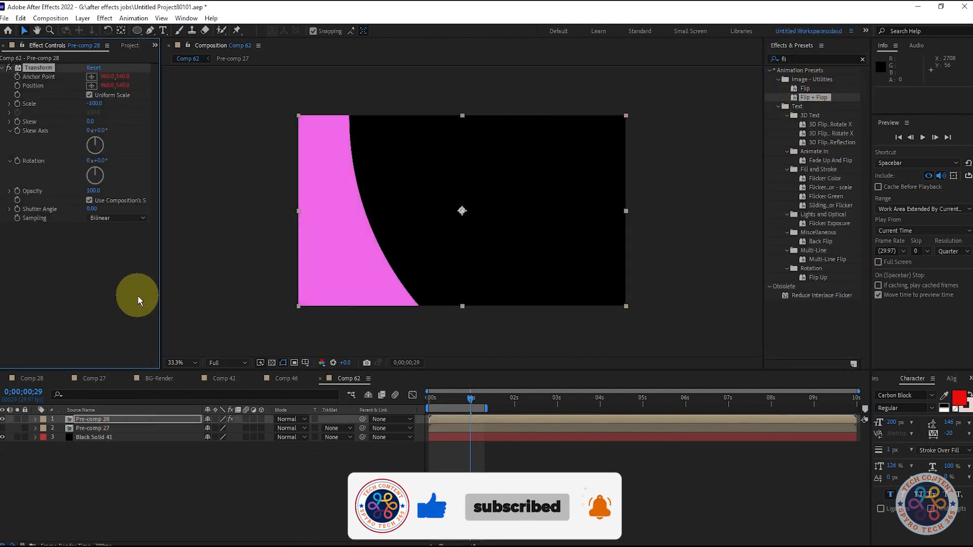
drag(472, 399, 429, 410)
key(space)
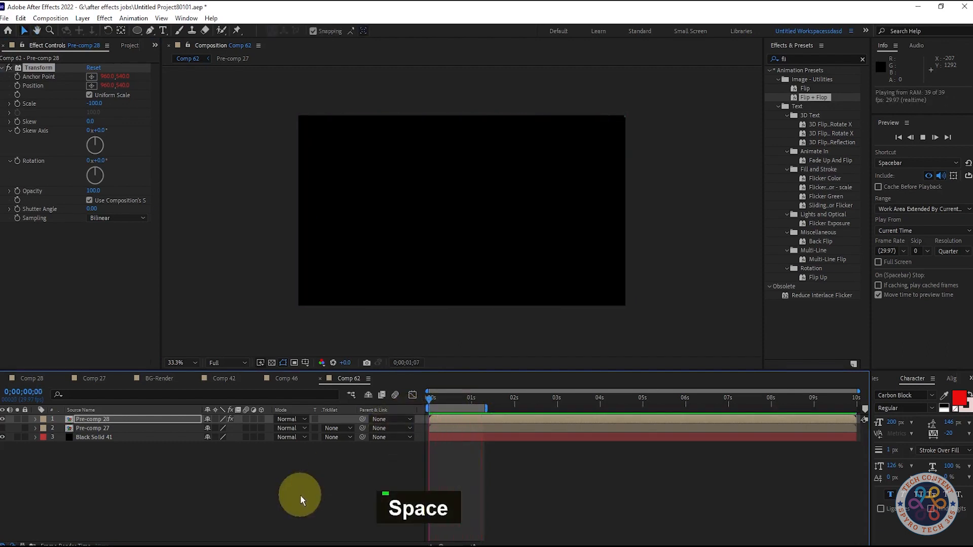
key(space)
Duplicate the flipped ring pre-comp layer and hide the lower copy.
click(87, 420)
key(ctrl+d)
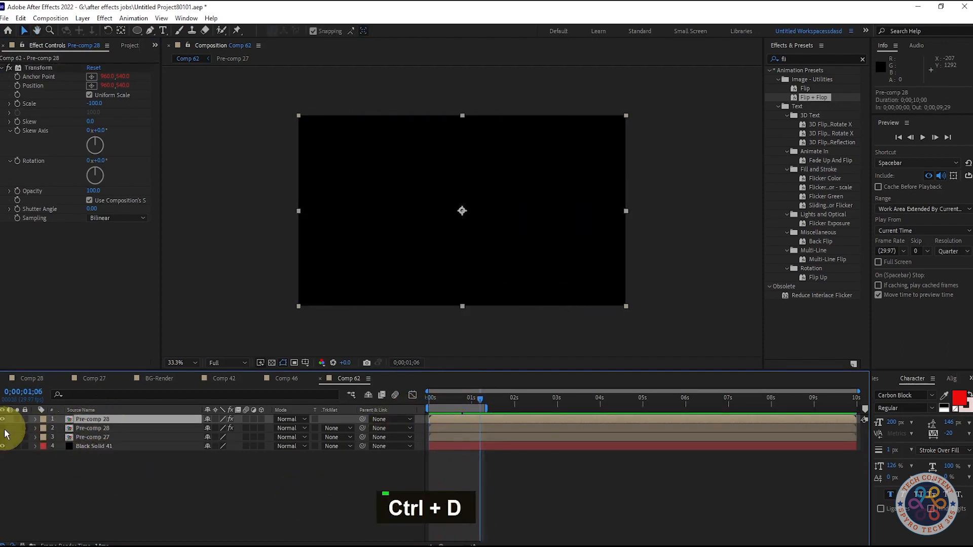
mouse_move(480, 398)
mouse_down()
mouse_move(452, 408)
mouse_move(462, 399)
mouse_up()
Try rotating the top ring pre-comp with its Transform effect and undo the rotation changes.
drag(103, 160, 201, 217)
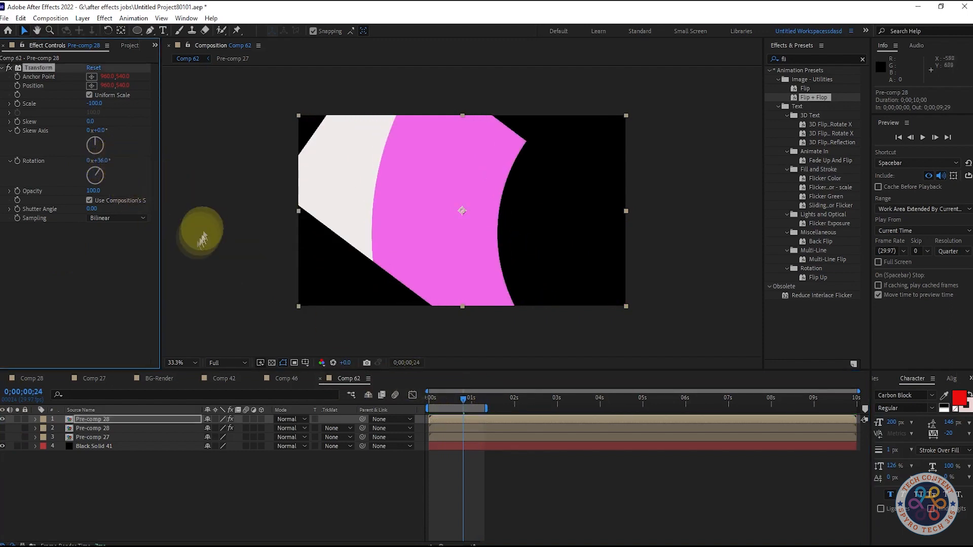
key(ctrl+z)
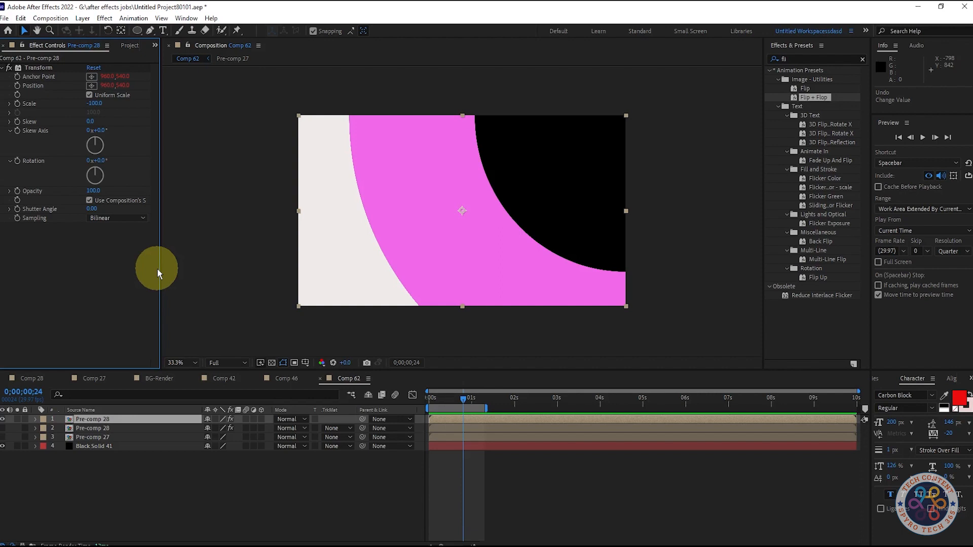
key(ctrl+z)
key(ctrl+z)
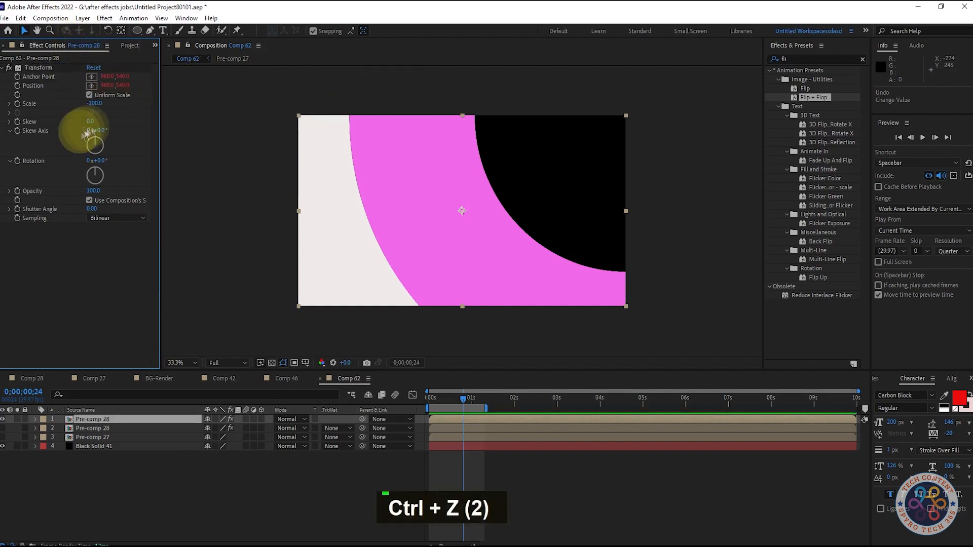
drag(96, 160, 321, 168)
key(ctrl+z)
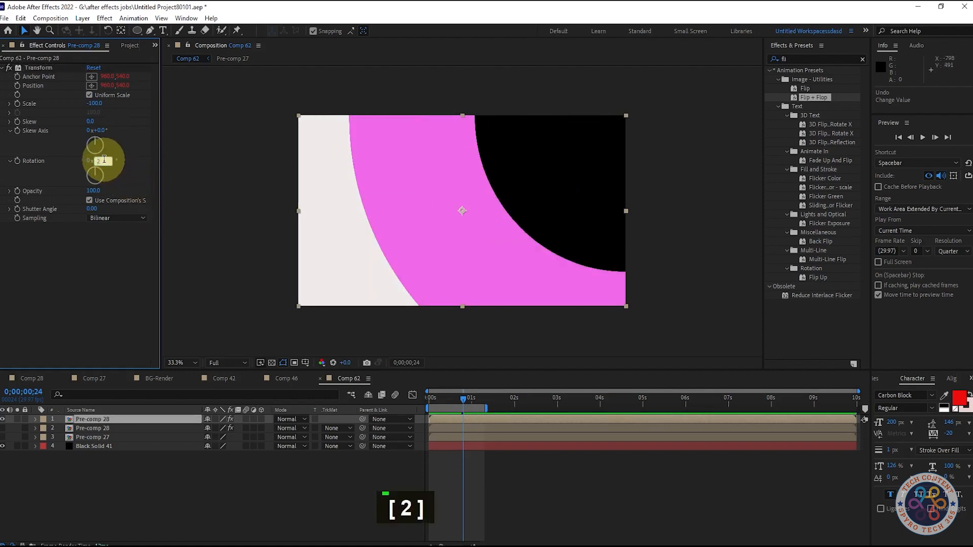
Try a Transform Rotation of 90° on the top ring pre-comp, preview it, and undo it.
text(0)
key(Return)
drag(104, 162, 24, 172)
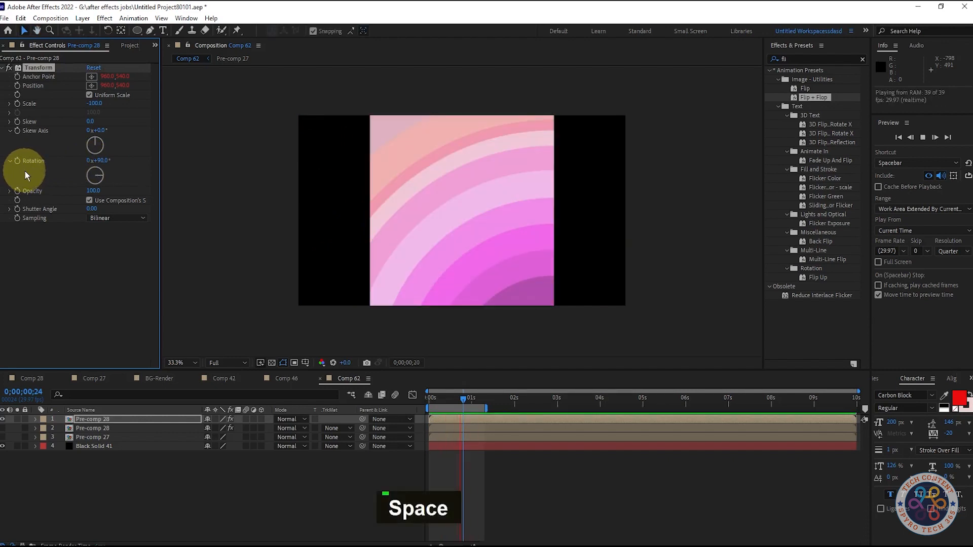
key(space)
key(ctrl+z)
key(ctrl+z)
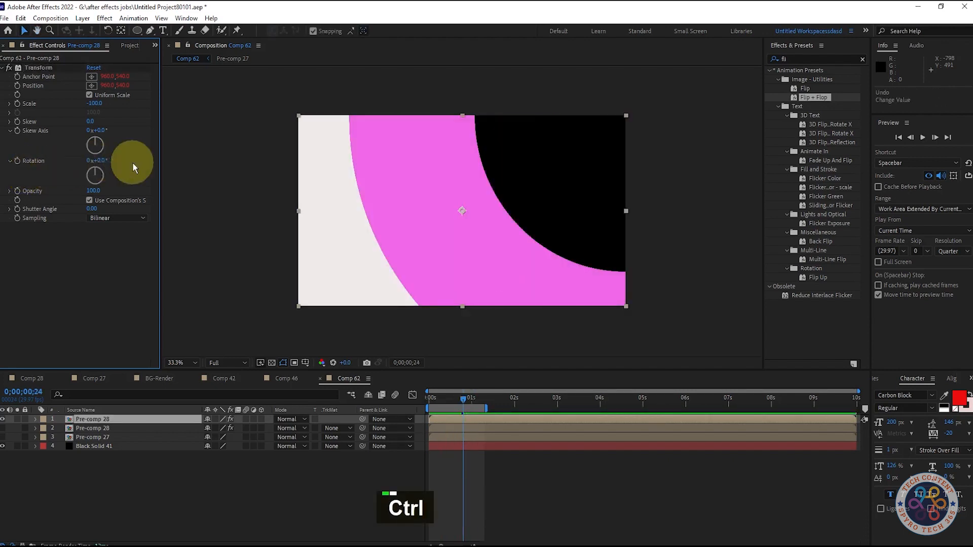
key(space)
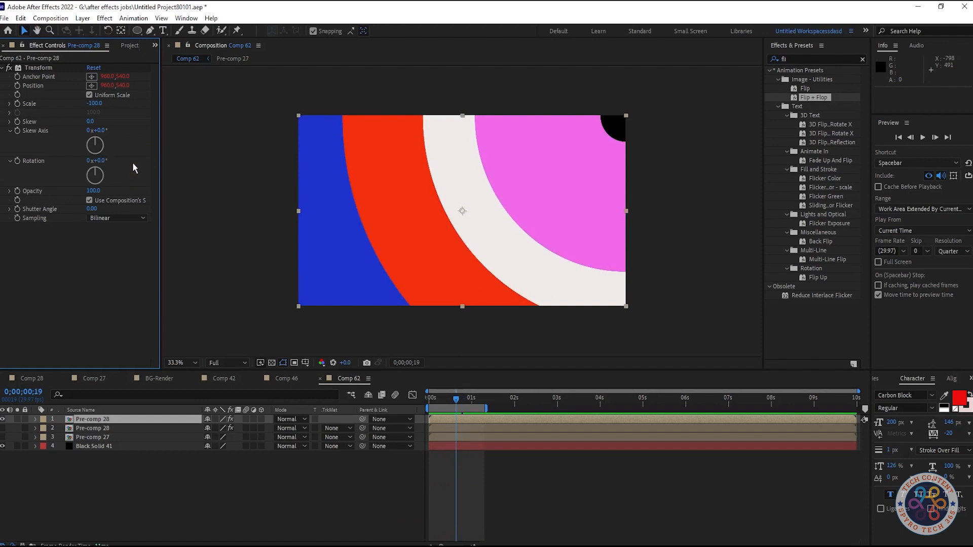
Rotate the top ring pre-comp again with the Transform effect, preview the animation, and undo the rotation.
drag(107, 166, 33, 182)
key(space)
key(space)
key(space)
key(space)
key(ctrl+z)
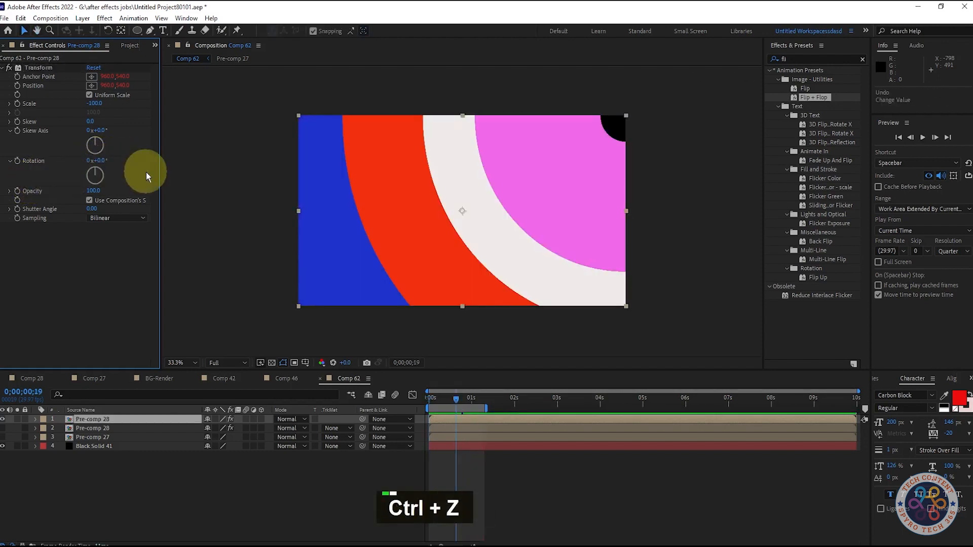
Set the top pre-comp's Transform Rotation to 89°, turn off Uniform Scale, and set Scale Height to -180.
mouse_move(146, 172)
mouse_down()
mouse_move(126, 147)
mouse_move(151, 166)
mouse_up()
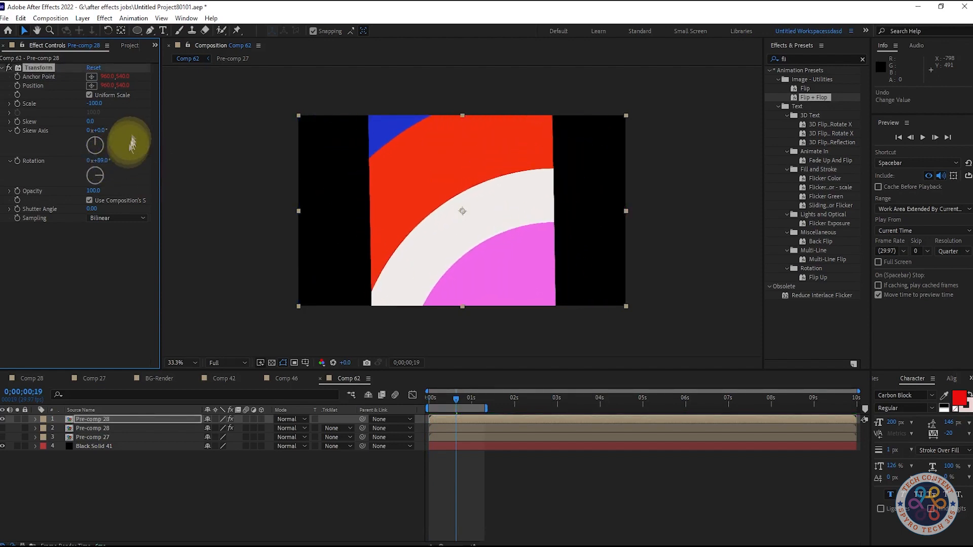
click(90, 96)
drag(101, 103, 62, 109)
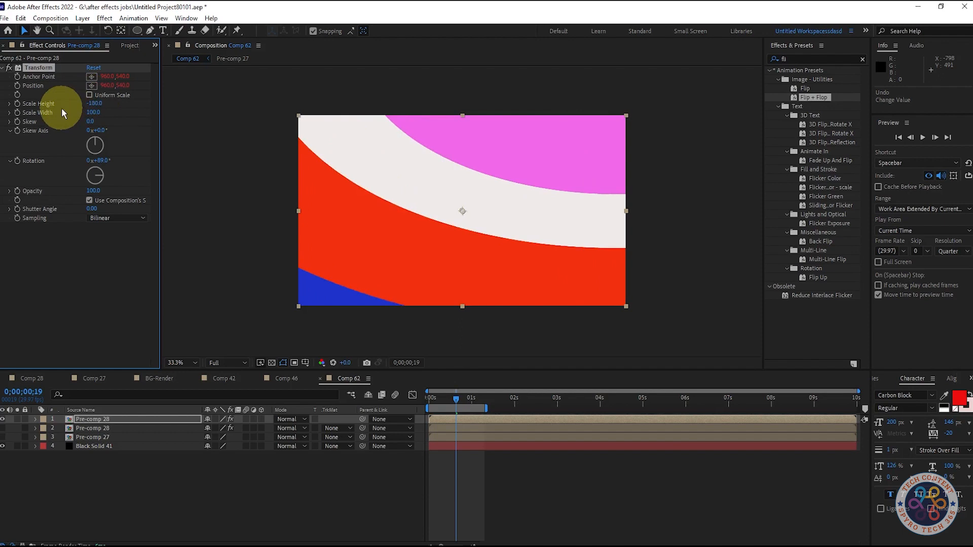
key(space)
key(space)
key(space)
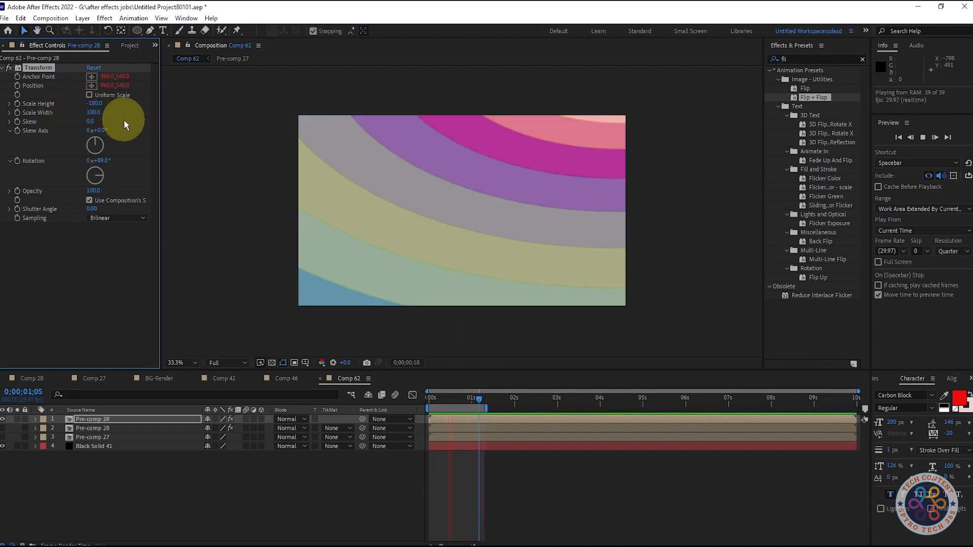
key(space)
Change the top pre-comp's Transform Rotation to 149° and preview the rotated rings.
drag(118, 157, 147, 190)
key(space)
key(space)
key(space)
key(space)
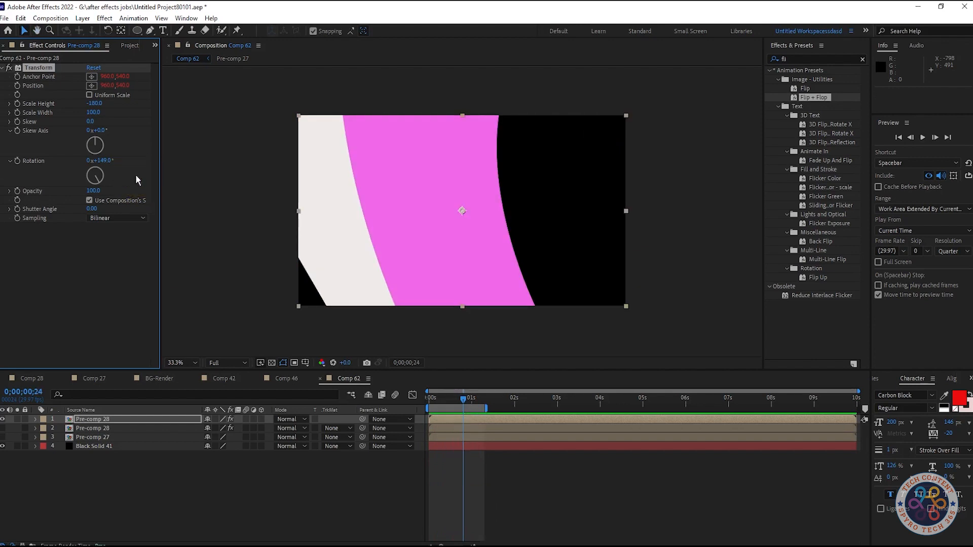
Reset the top pre-comp's Transform effect to its defaults and play back the rings.
click(91, 68)
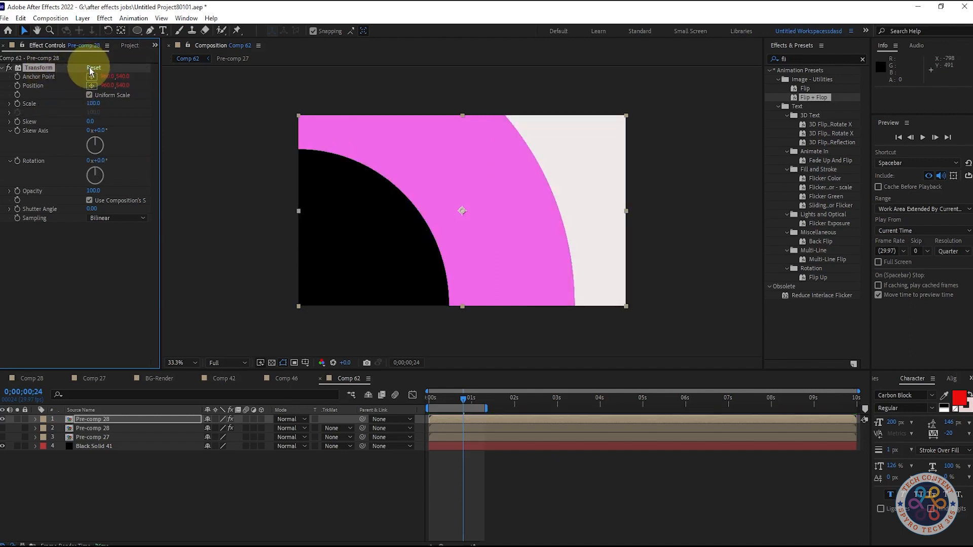
key(space)
key(space)
key(space)
key(space)
key(space)
key(space)
key(space)
key(space)
key(space)
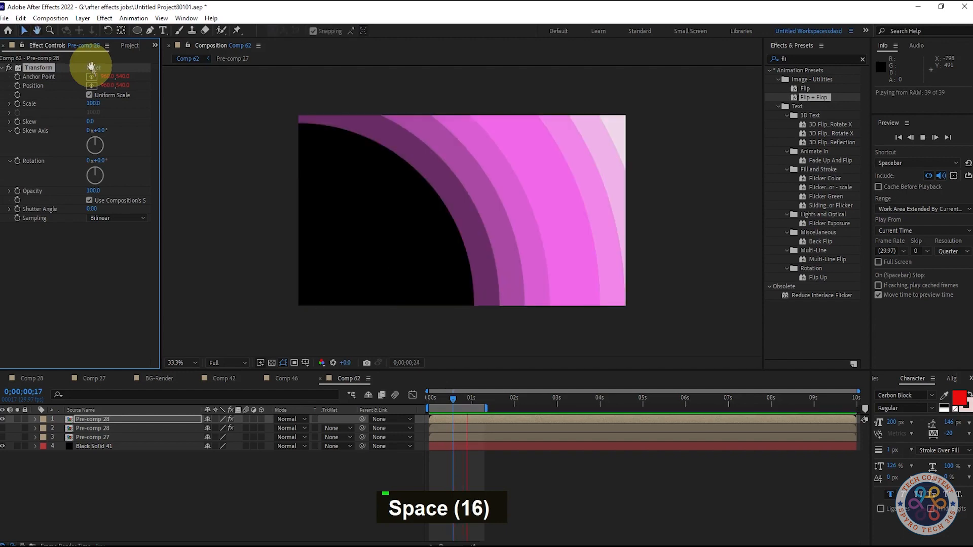
key(space)
key(space)
key(space)
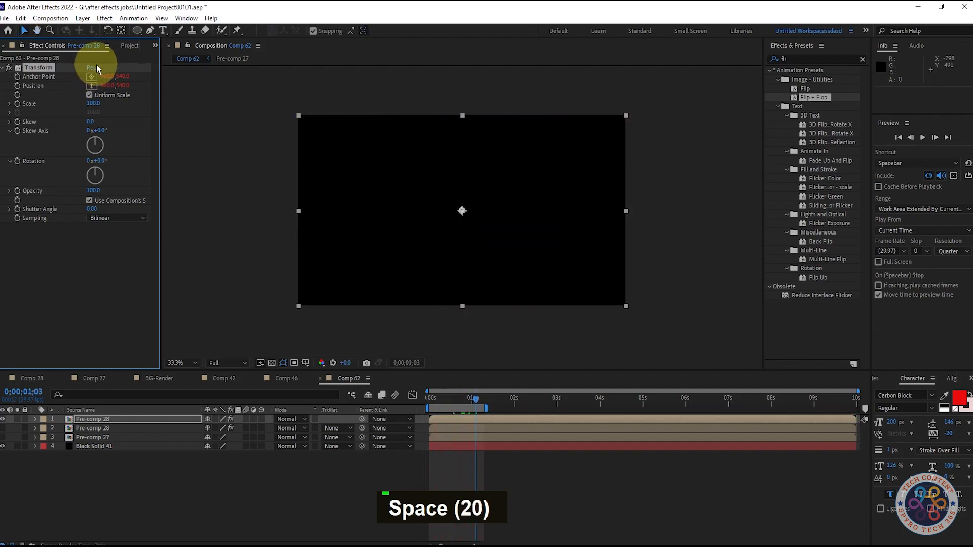
key(space)
key(space)
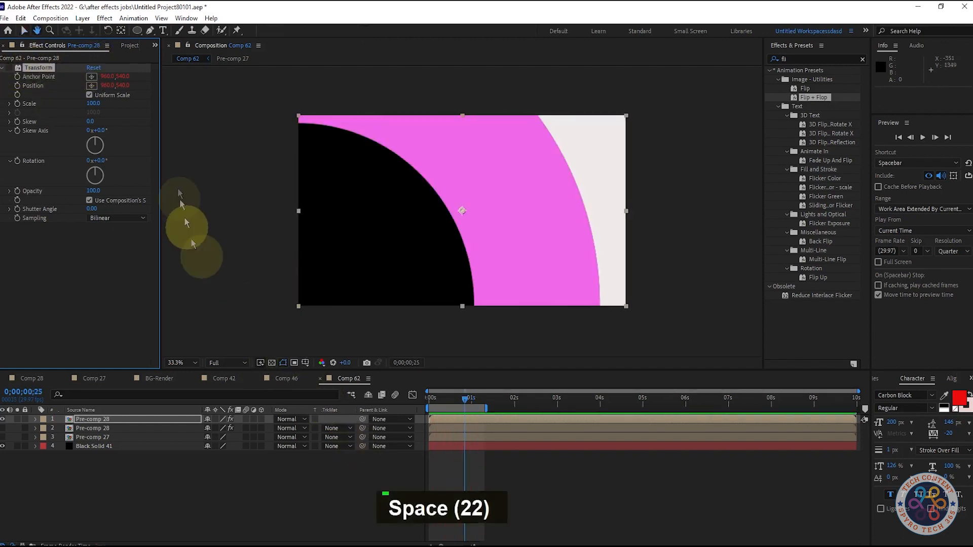
Delete the Transform effect from the top ring pre-comp, hide that layer, show the flipped copy below, and play it back.
key(Delete)
click(3, 428)
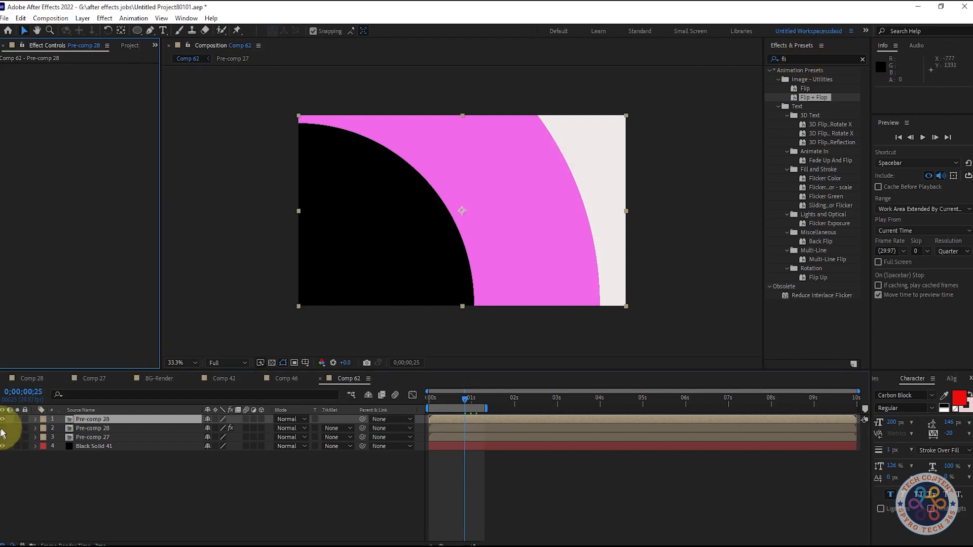
click(4, 420)
key(space)
key(space)
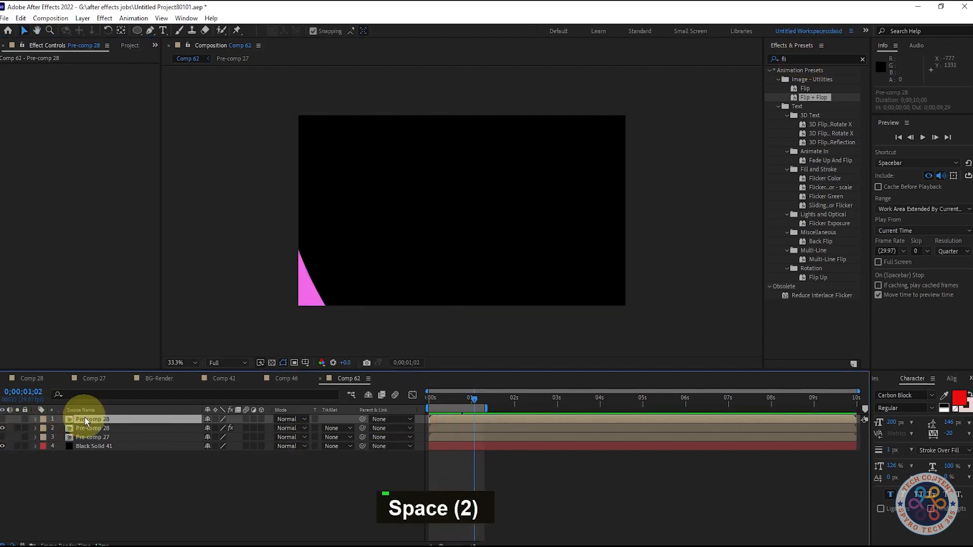
Delete the unflipped top pre-comp, duplicate the flipped one, and hide the lower copy.
key(Delete)
key(ctrl+d)
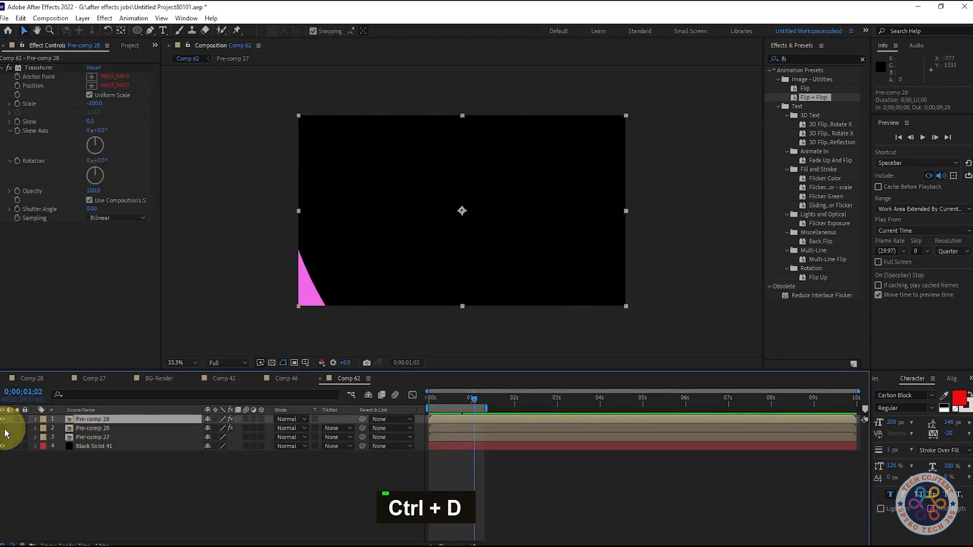
Apply the Mirror effect to the top flipped pre-comp and set its Reflection Angle to 4°.
click(815, 59)
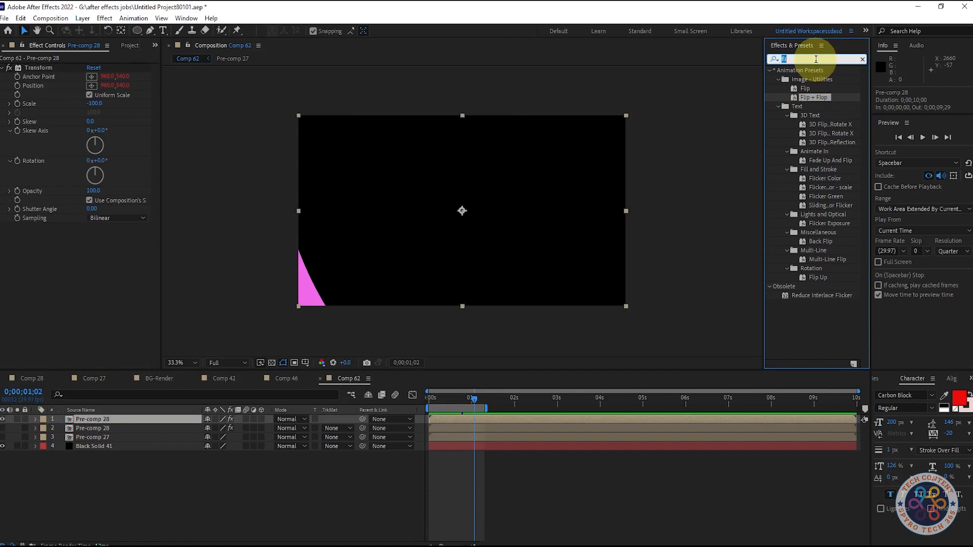
text(mi)
drag(800, 259, 71, 300)
drag(441, 399, 457, 402)
mouse_move(101, 245)
mouse_down()
mouse_move(159, 234)
mouse_move(104, 246)
mouse_up()
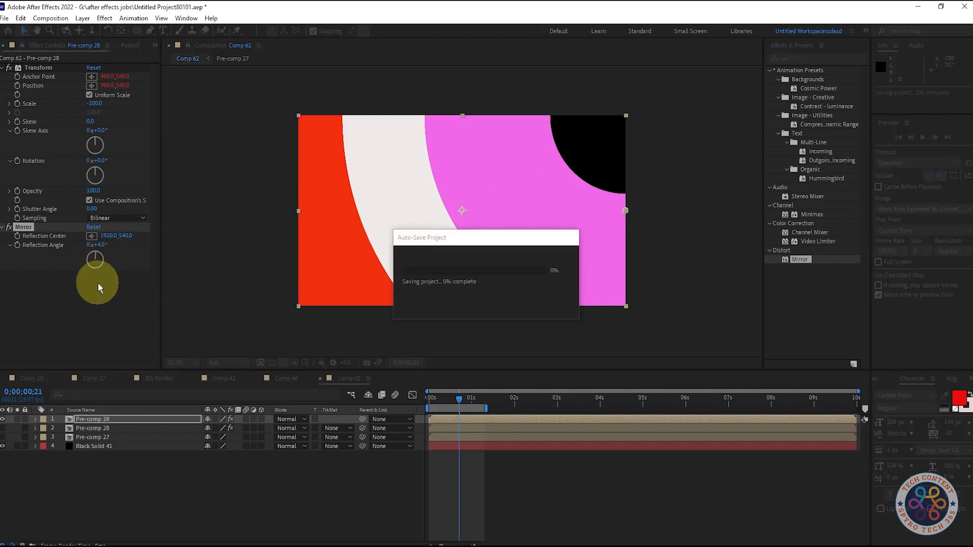
Turn off the top pre-comp's Transform effect, set Mirror's Reflection Angle to 90°, and preview the mirrored rings.
click(10, 68)
drag(99, 246, 150, 251)
key(space)
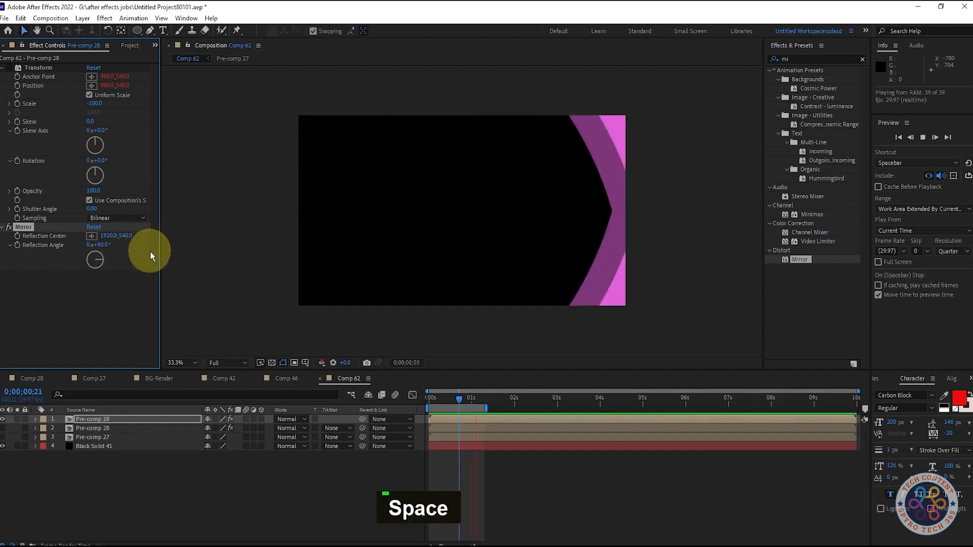
key(space)
Change Mirror's Reflection Angle on the top pre-comp to 148° and preview it.
key(space)
key(space)
key(space)
key(space)
drag(108, 245, 134, 238)
key(space)
Set Mirror's Reflection Angle to 1x+0.0°, preview the rings, delete Mirror, and turn the Transform effect back on.
key(space)
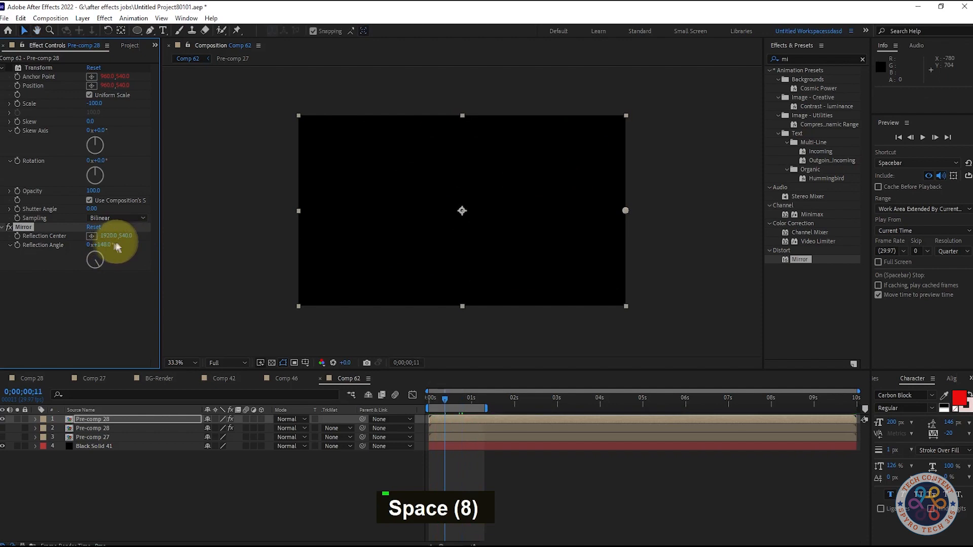
key(space)
key(space)
drag(109, 245, 159, 243)
key(space)
key(space)
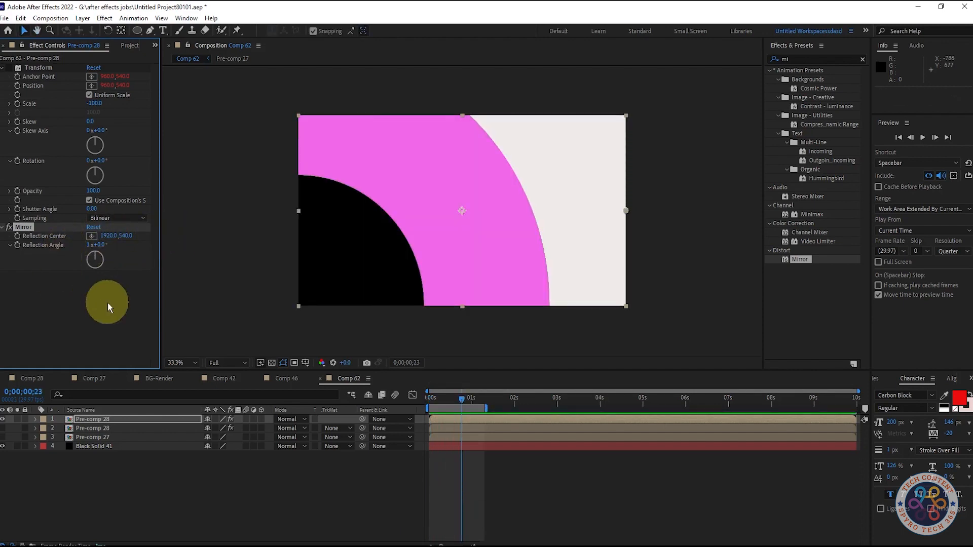
key(Delete)
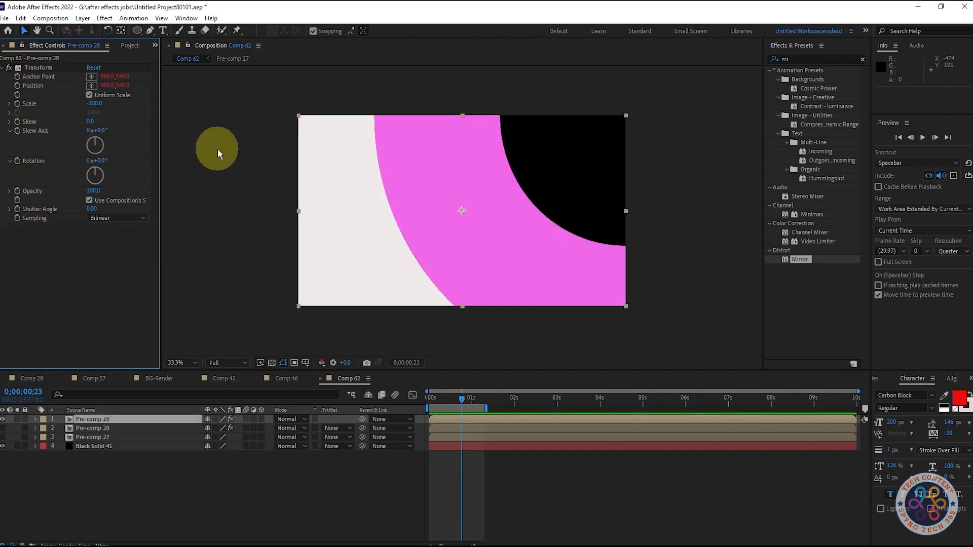
Apply the Flip preset to the top pre-comp and play back the rings from the start.
click(836, 53)
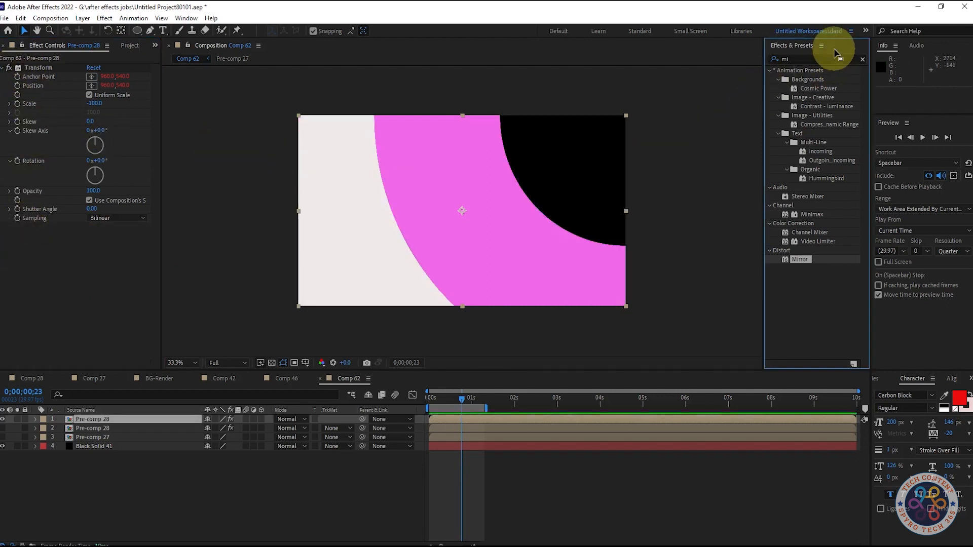
text(fli)
click(806, 89)
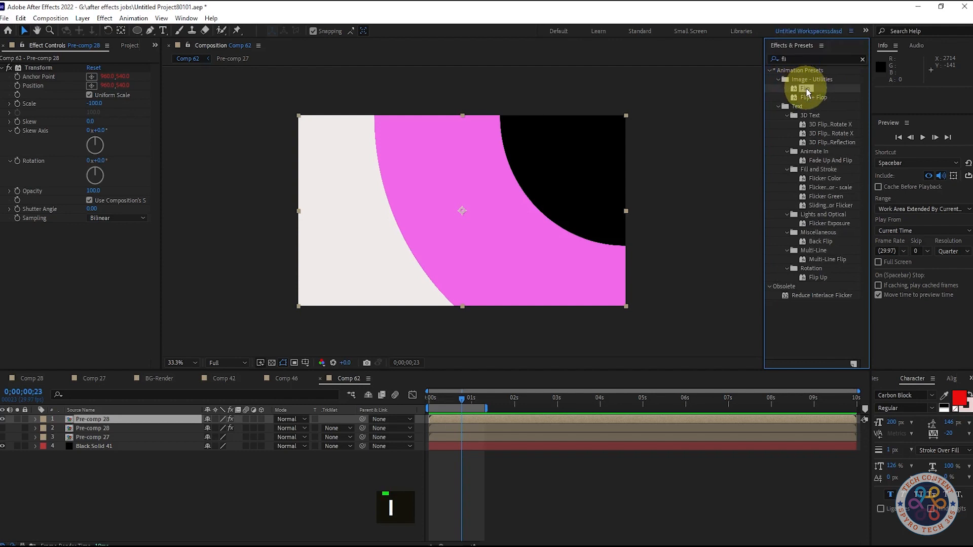
drag(798, 91, 119, 268)
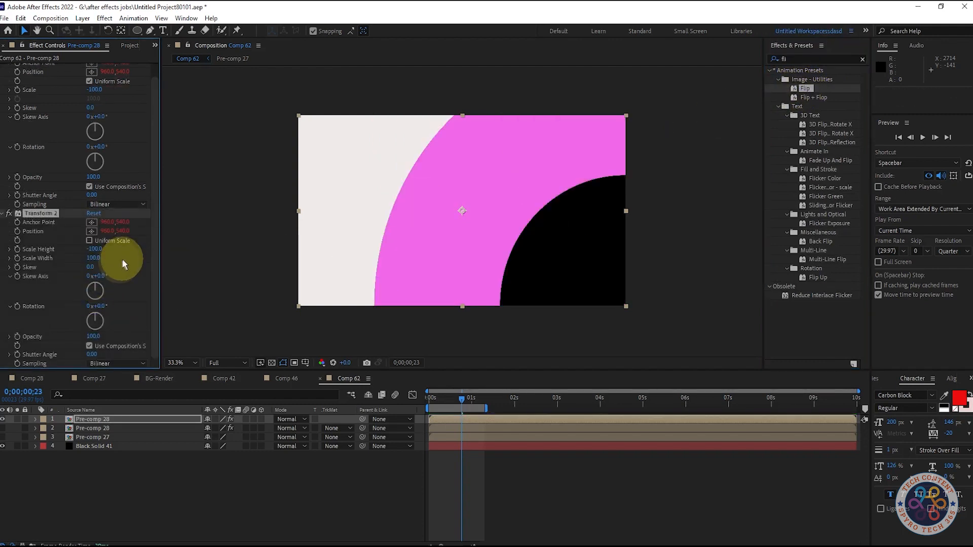
drag(461, 397, 378, 401)
key(space)
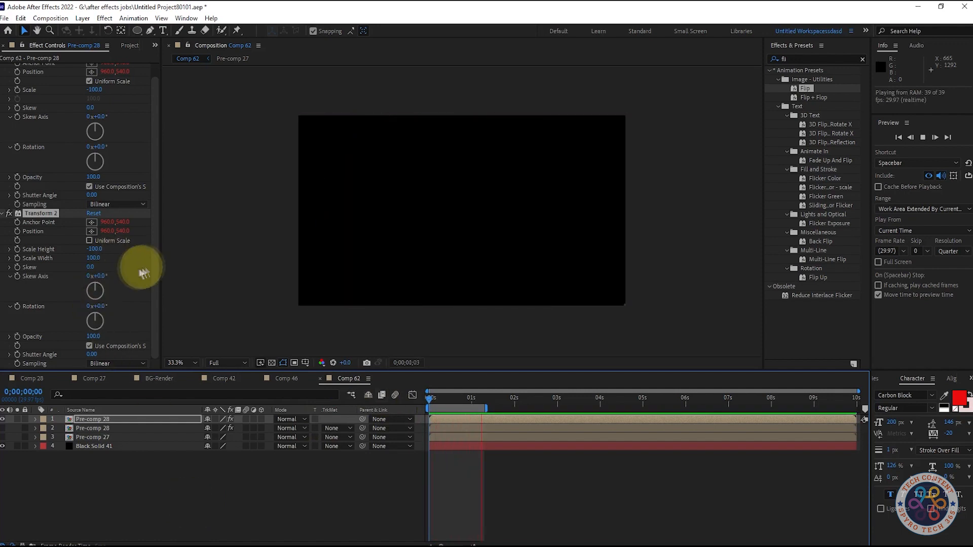
key(space)
key(space)
key(space)
Duplicate the top pre-comp, hide the copy below, apply the Flip + Flop preset with Shutter Angle 27, and play it back.
click(119, 417)
key(ctrl+d)
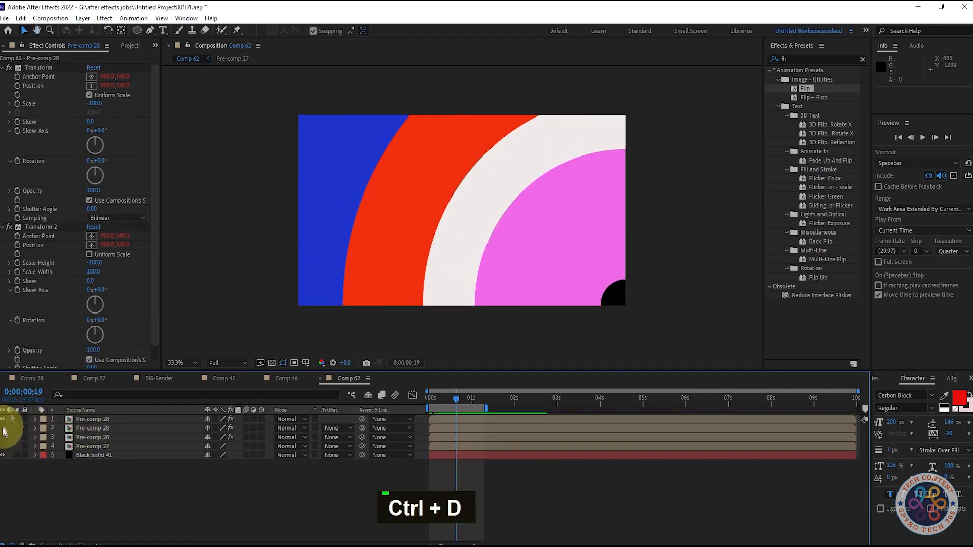
drag(808, 95, 156, 301)
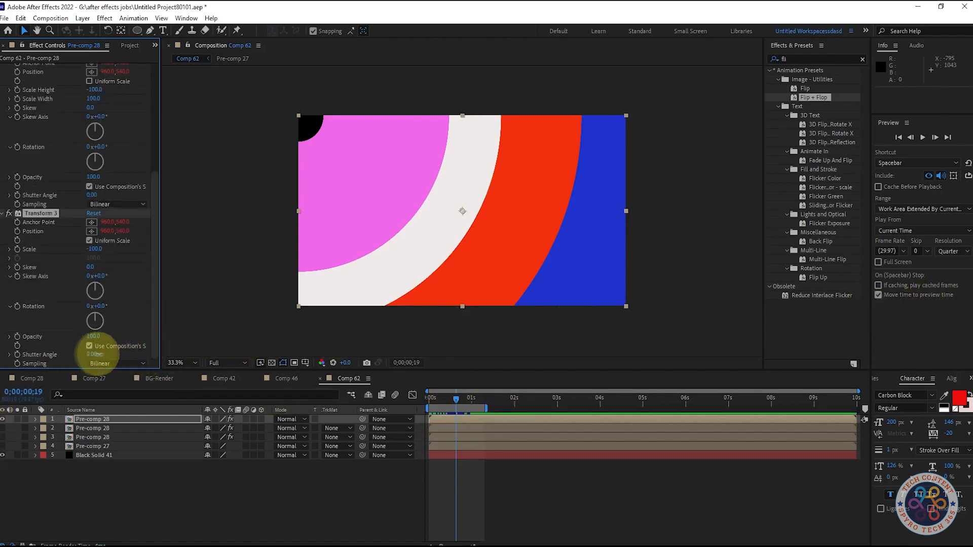
key(space)
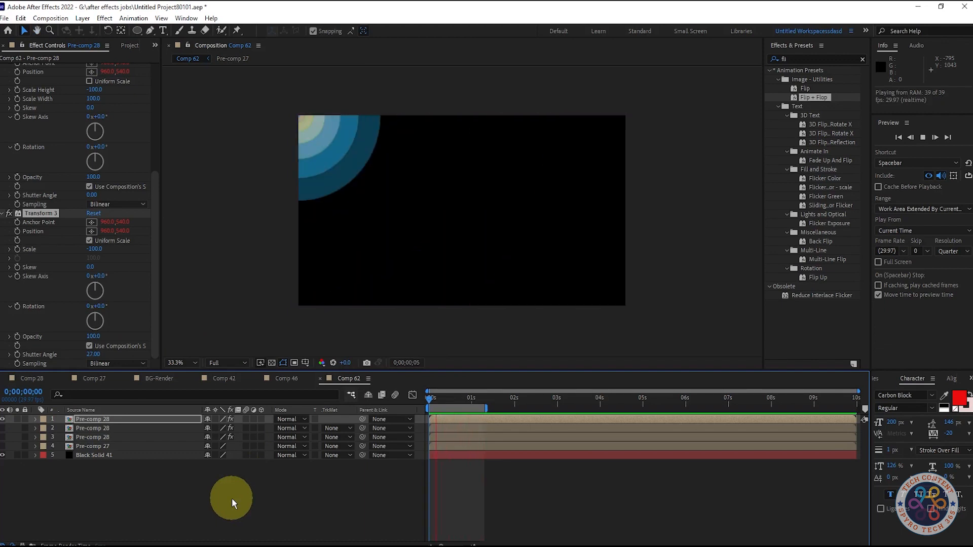
key(space)
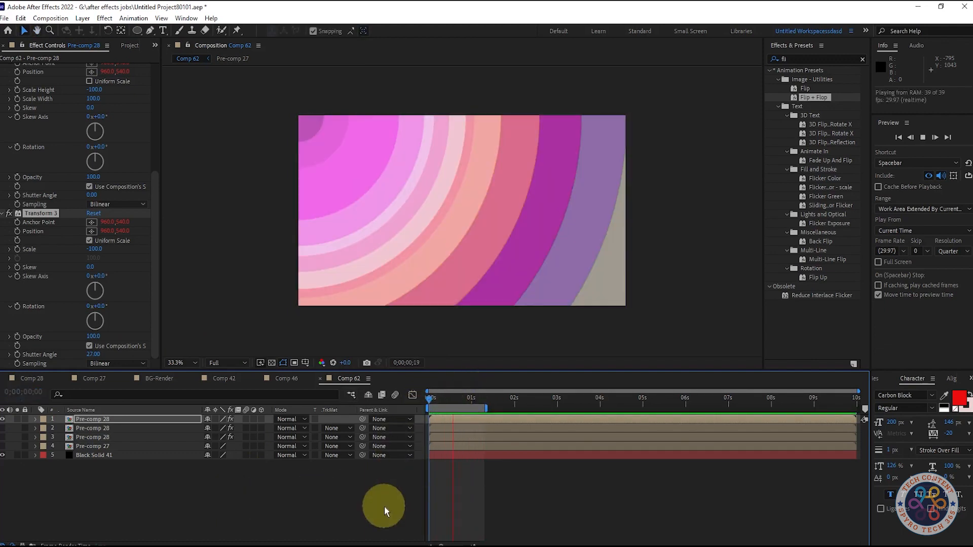
Extend the end of the composition's work area to about 6 seconds.
drag(481, 408, 598, 409)
key(ctrl+z)
click(488, 402)
drag(481, 408, 693, 407)
key(ctrl+z)
click(511, 501)
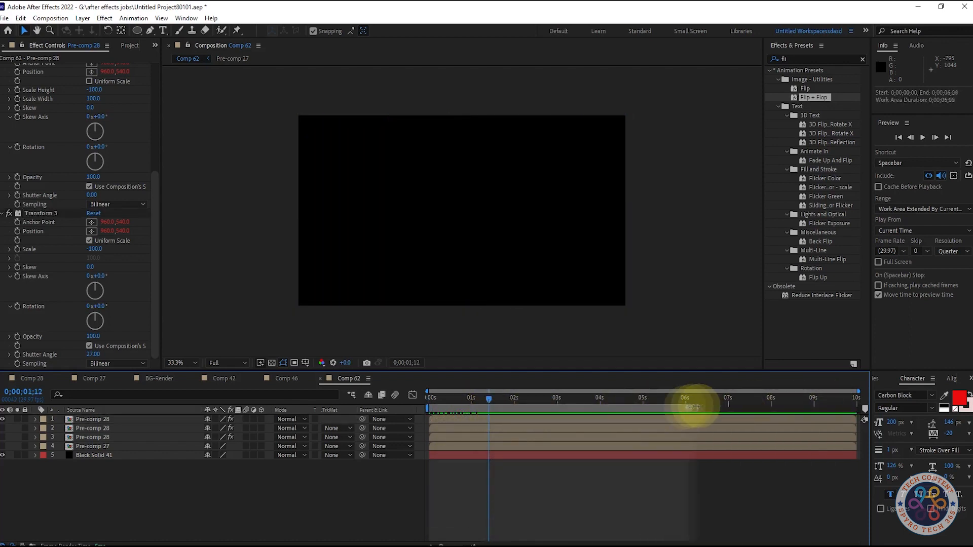
Stagger the three flipped pre-comps in time, starting the lowest at 0;00;01;03, the middle around 2 seconds, and the top at 0;00;03;09.
drag(431, 398, 534, 431)
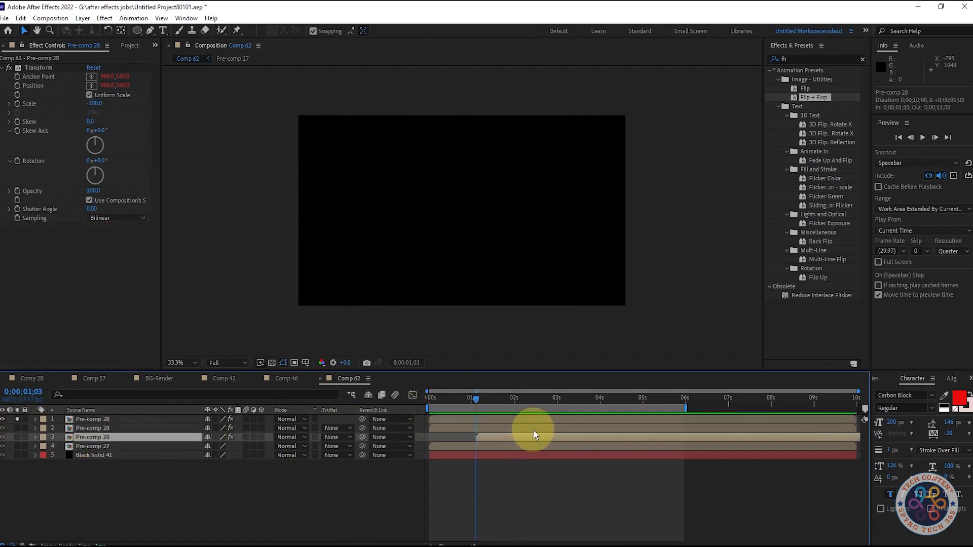
click(552, 428)
key(alt+[)
click(576, 420)
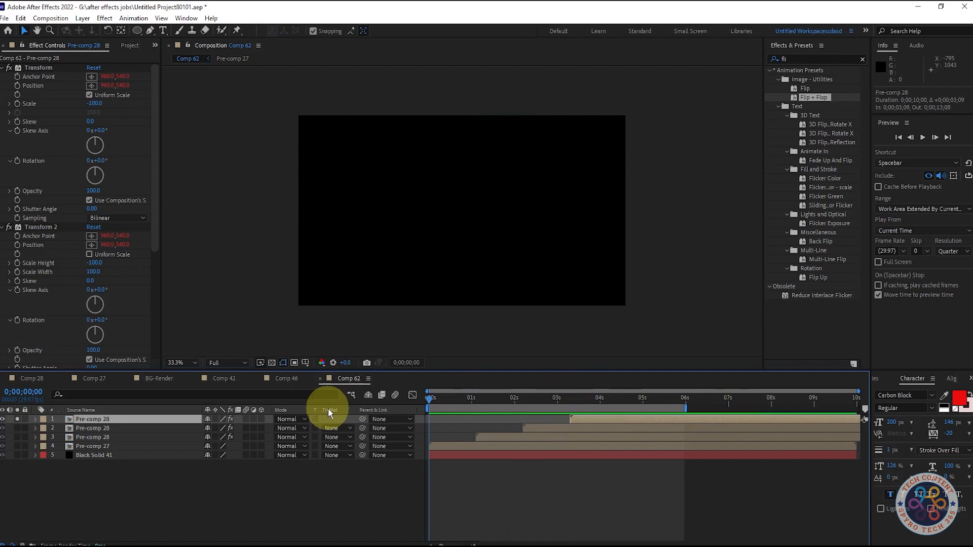
Turn off Solo on the top pre-comp and play back the full staggered ring sequence.
key(space)
key(space)
key(space)
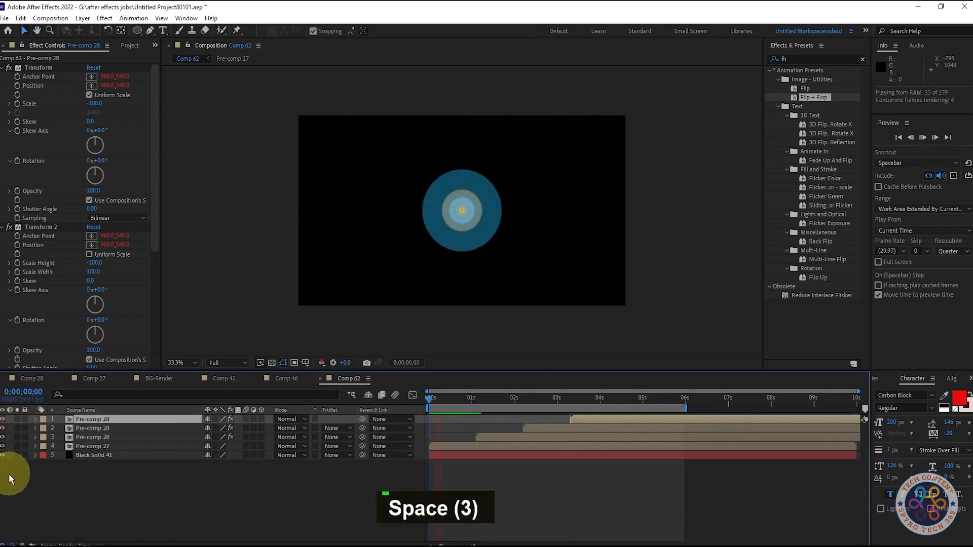
key(space)
key(space)
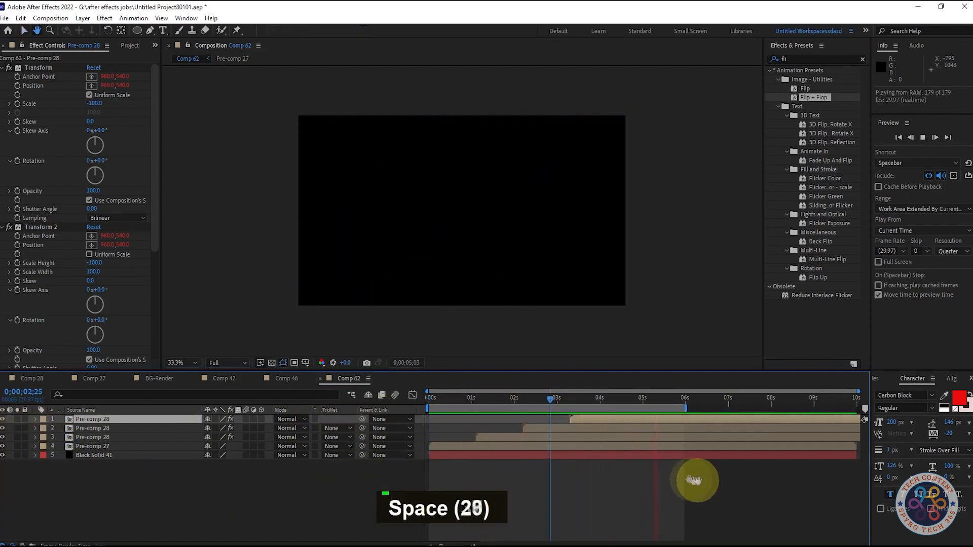
key(space)
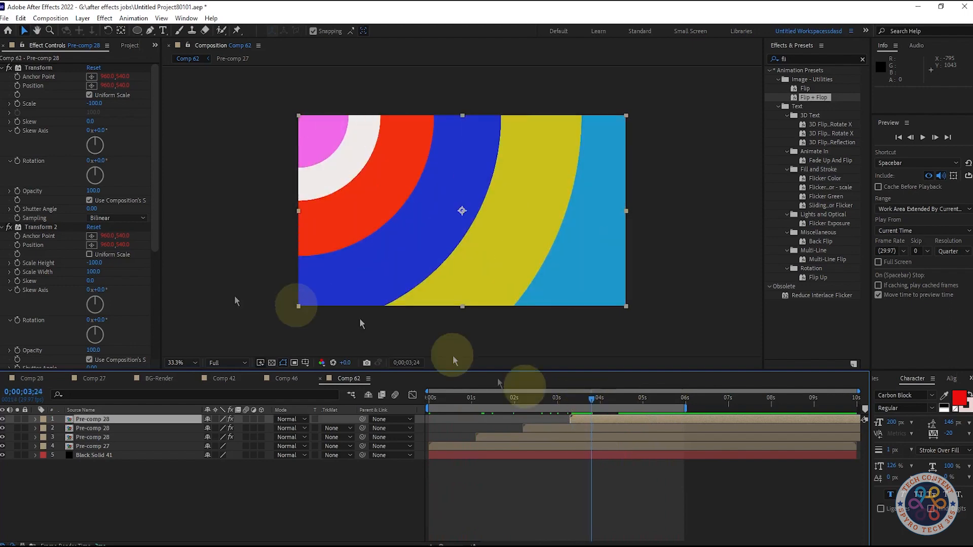
Duplicate the top pre-comp, remove all Transform effects from the new copy, and shift it to start at 0;00;04;11.
key(Delete)
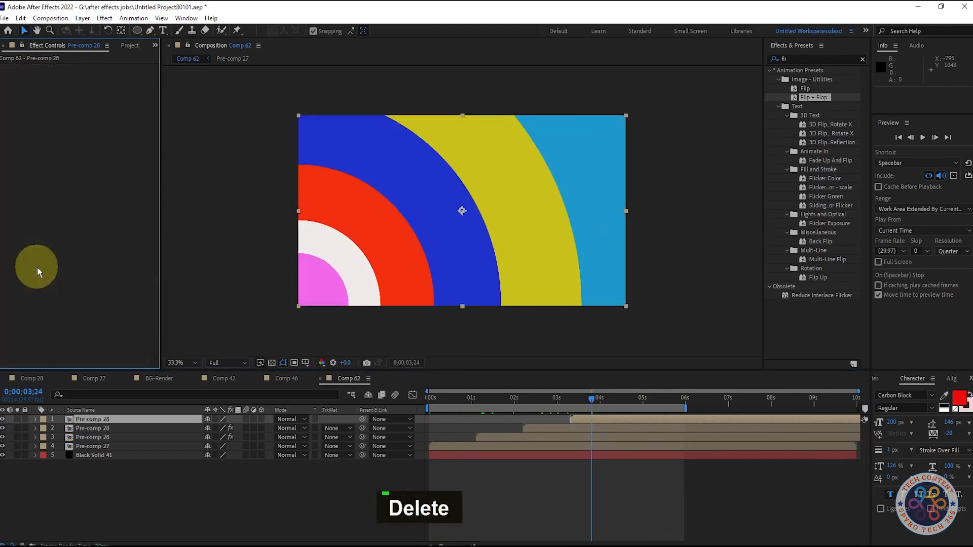
key(ctrl+z)
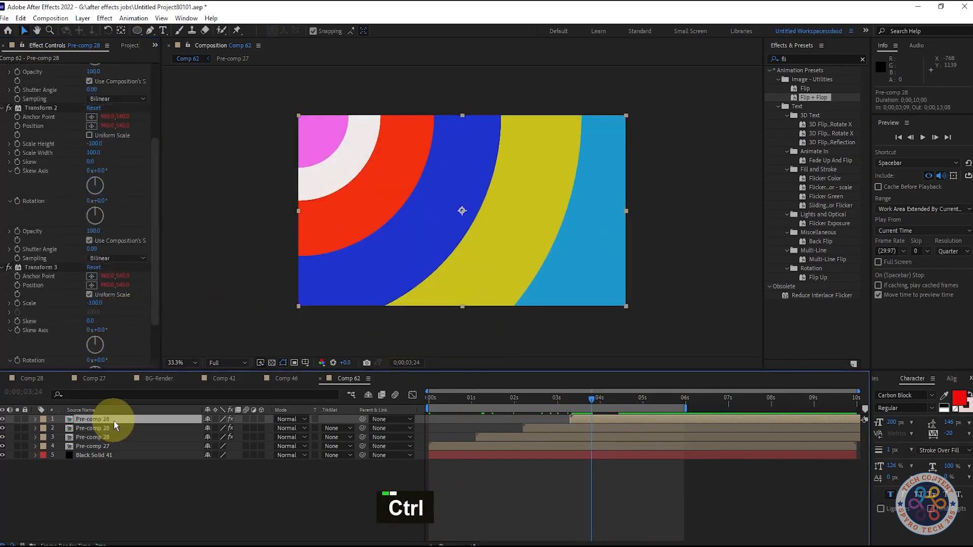
key(ctrl+d)
drag(603, 418, 641, 418)
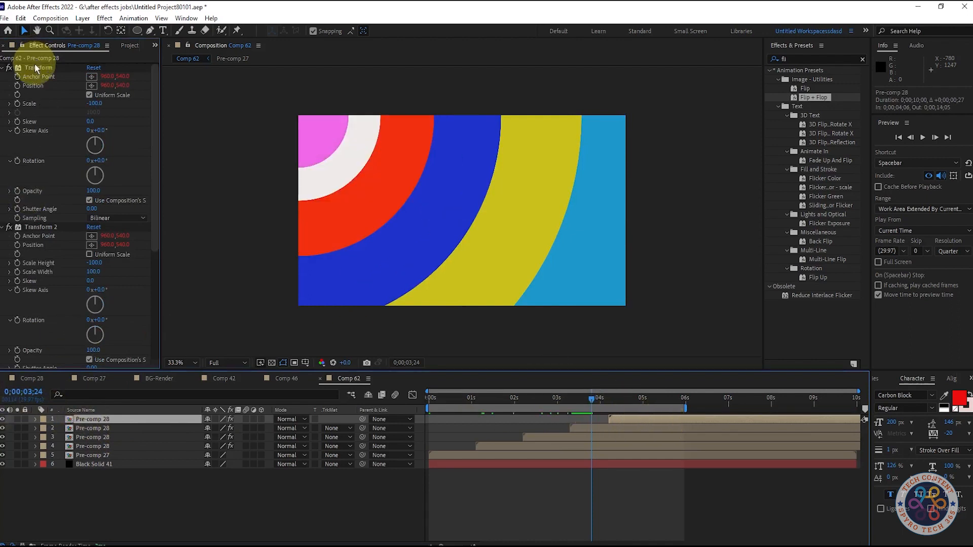
shift+click(26, 227)
key(Delete)
drag(593, 400, 616, 402)
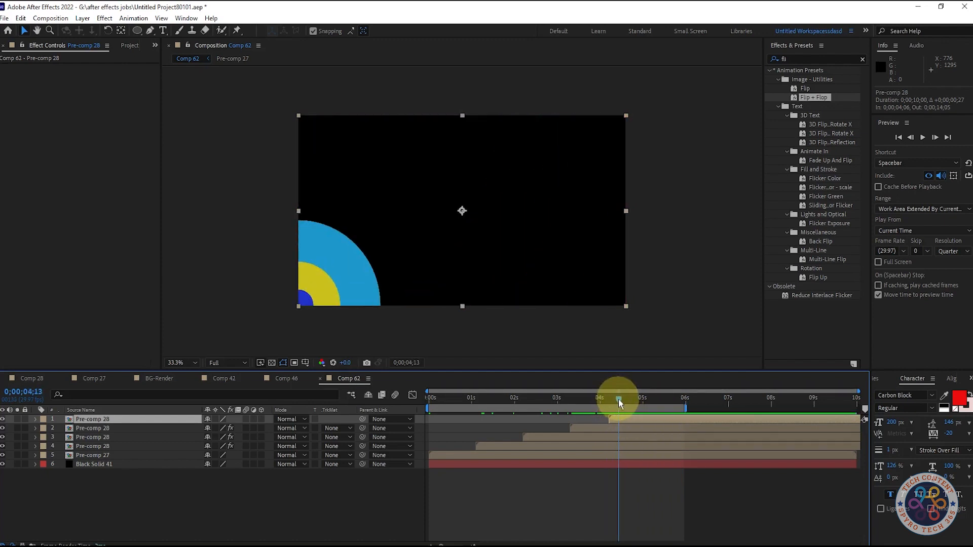
drag(619, 400, 72, 413)
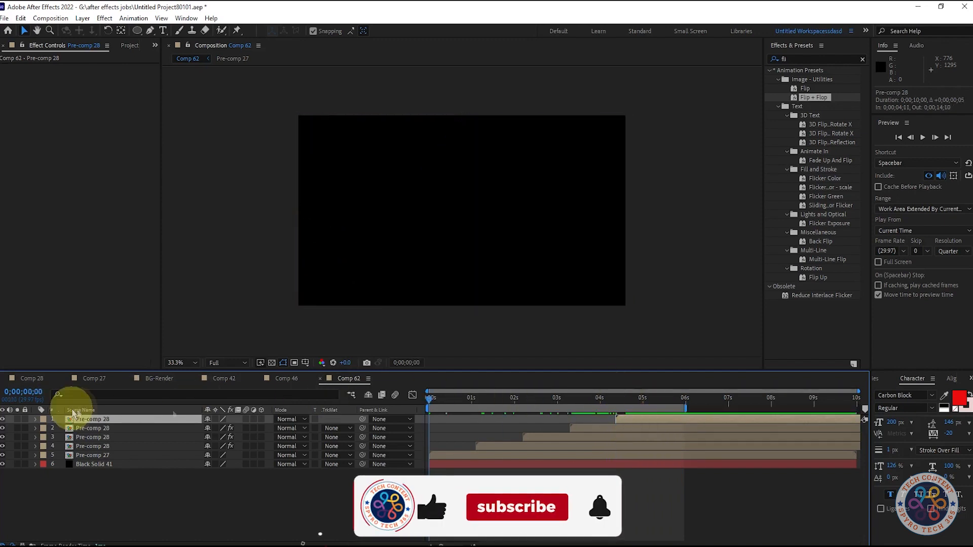
Preview the ring sequence, set the preview Resolution to Full, and turn on Full Screen.
key(space)
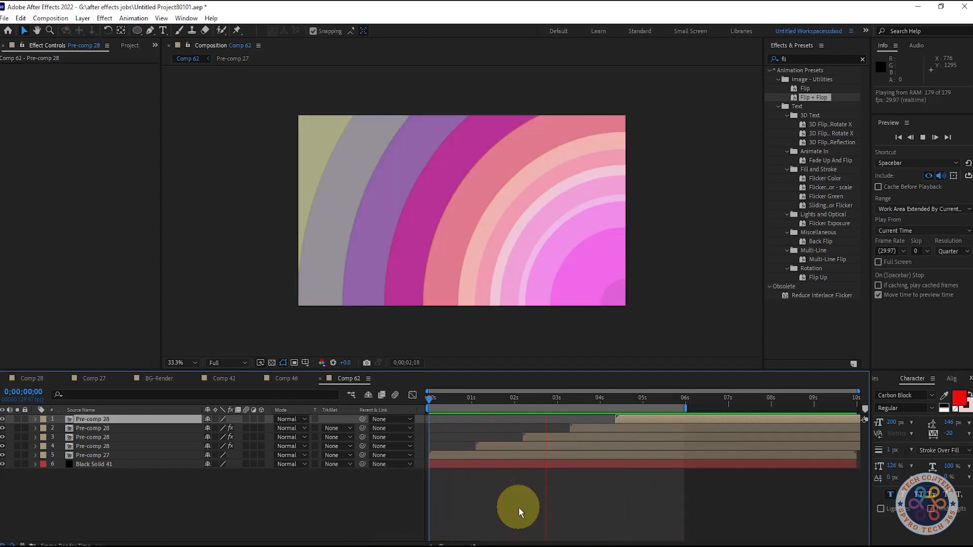
click(952, 251)
click(944, 276)
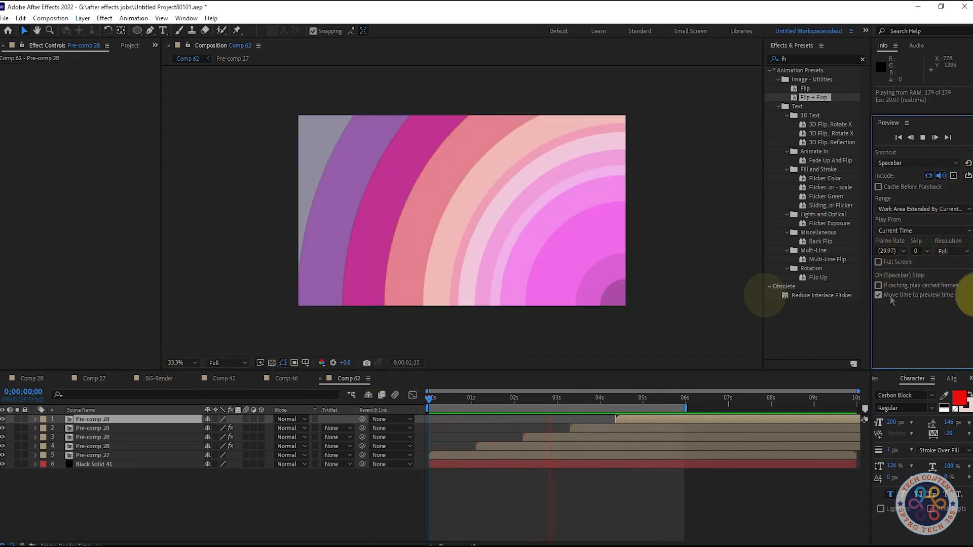
click(878, 262)
key(space)
Play the complete ring transition sequence from the beginning in full screen.
drag(613, 398, 386, 398)
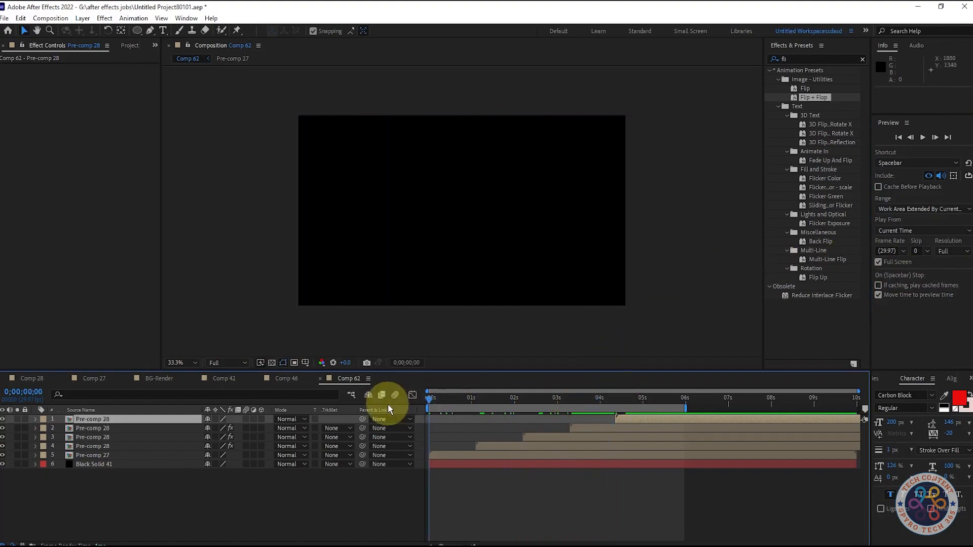
key(space)
key(space)
key(space)
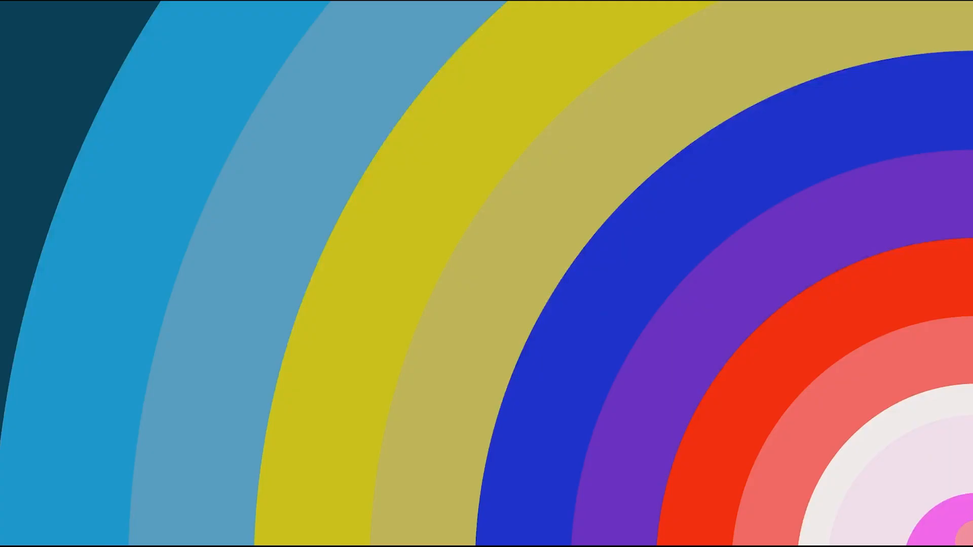